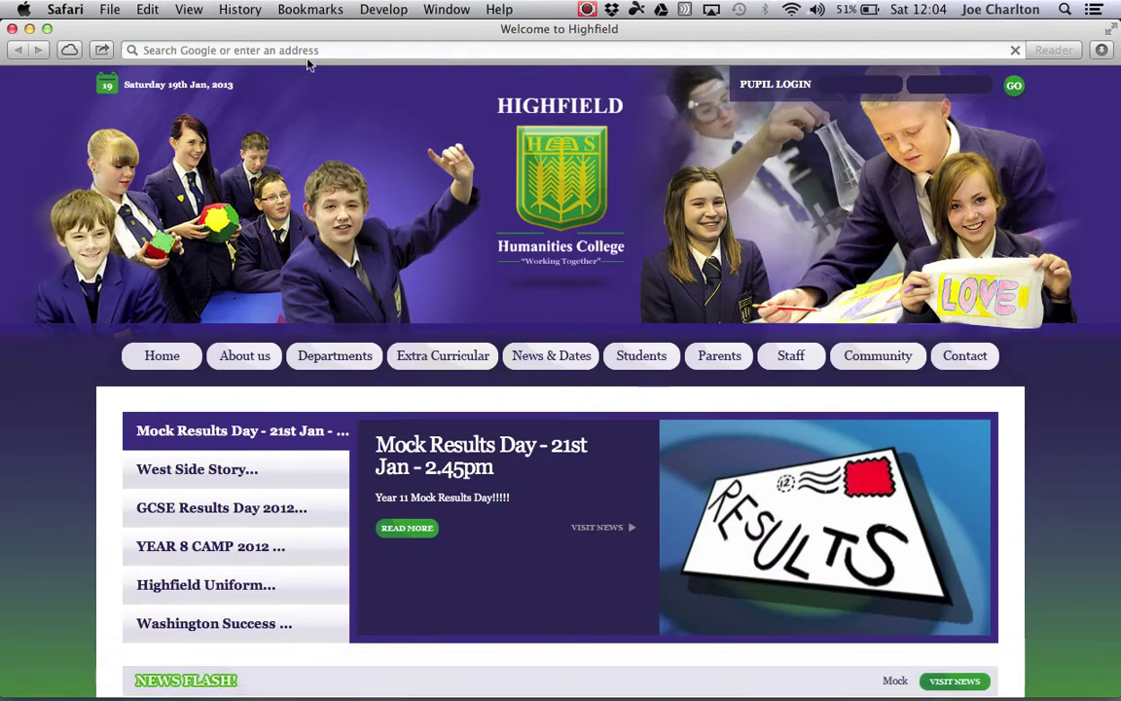
Select Safari's address bar to enter the Highfield Humanities College web address.
left_click(314, 51)
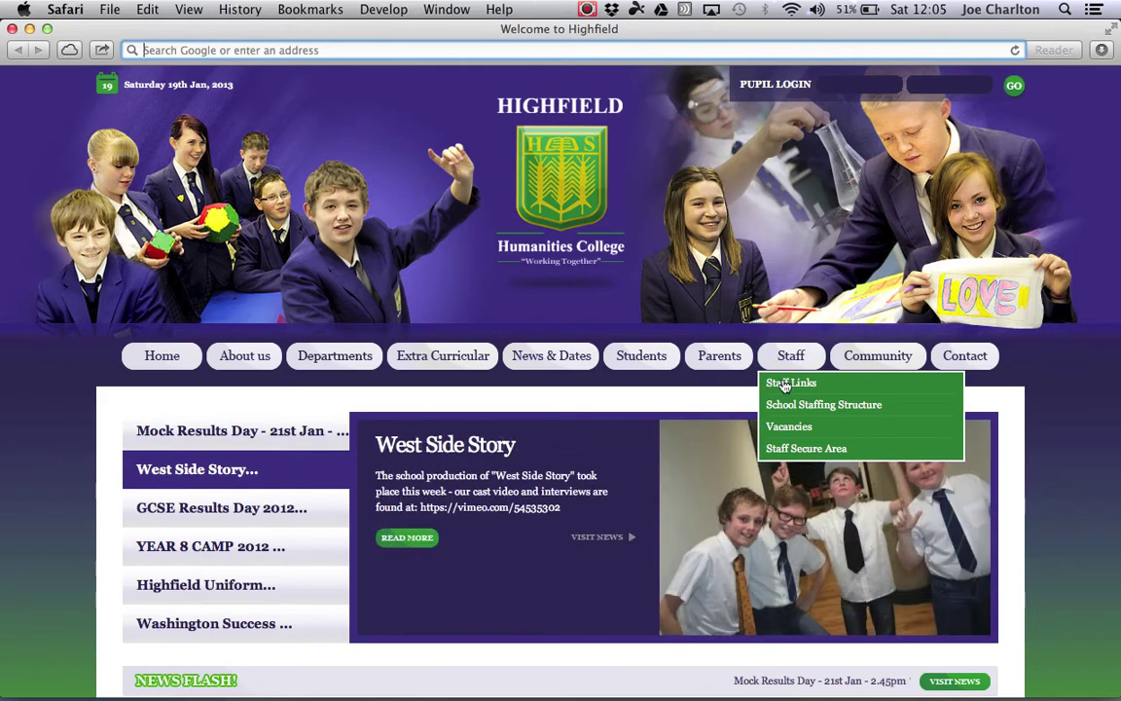
Go from Staff Links to the Home Access Portal under Links & Downloads.
left_click(784, 383)
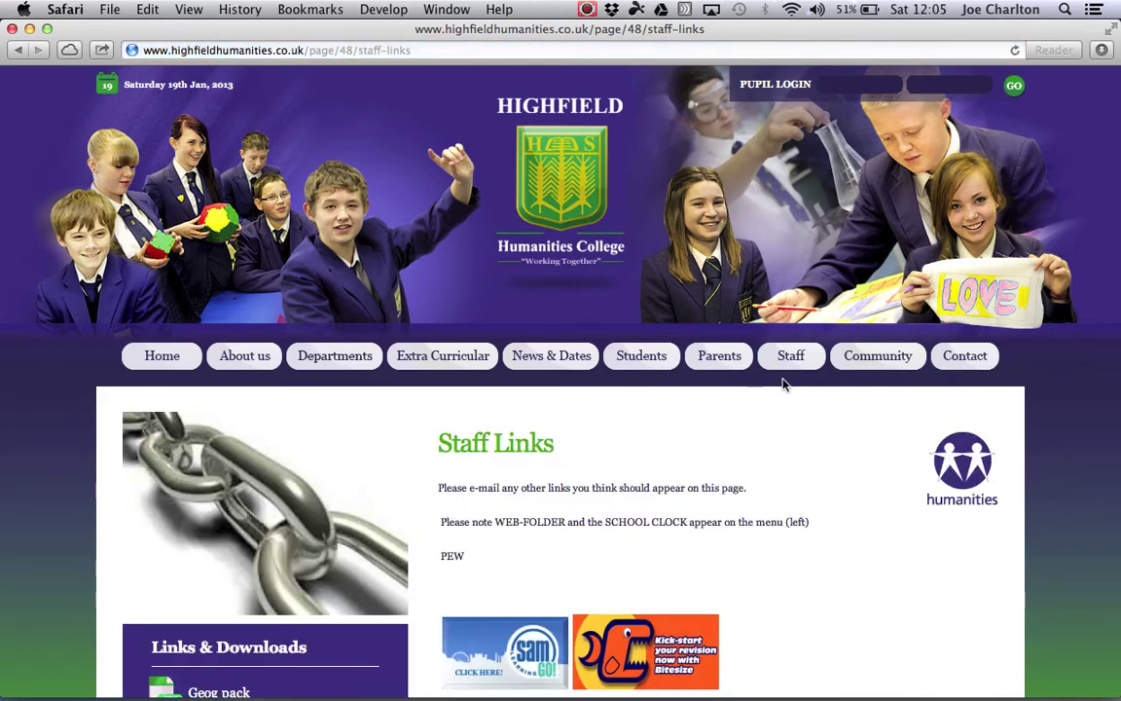
scroll(785, 381, "down", 5)
scroll(788, 379, "down", 3)
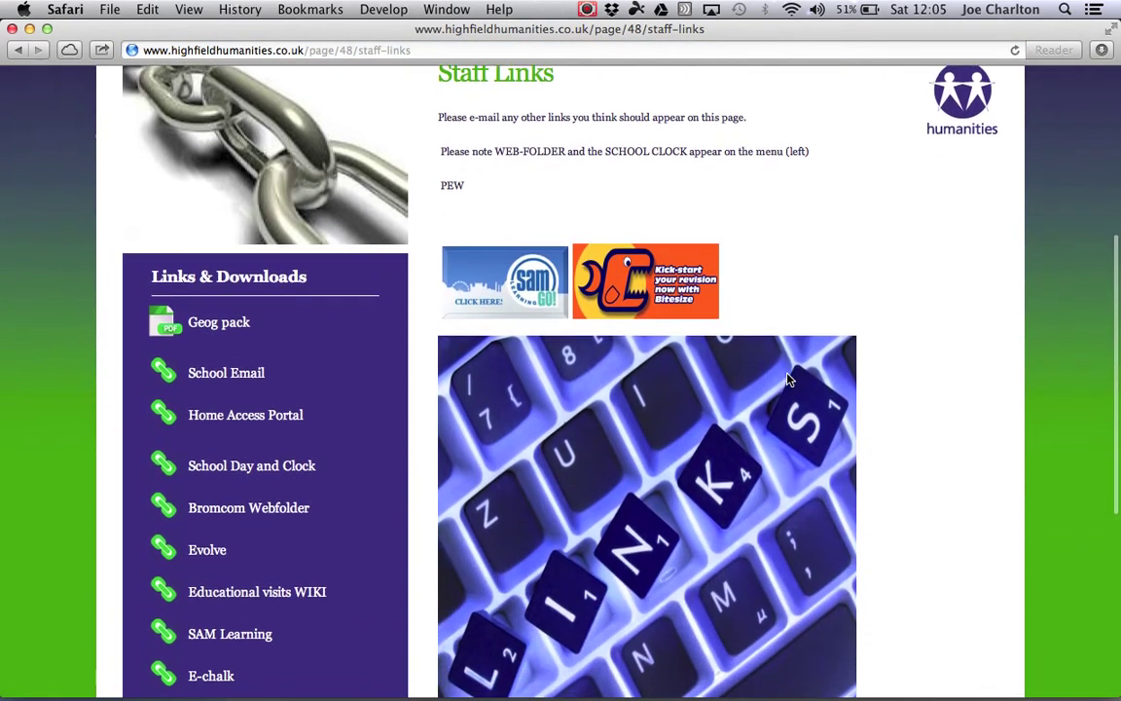
left_click(233, 416)
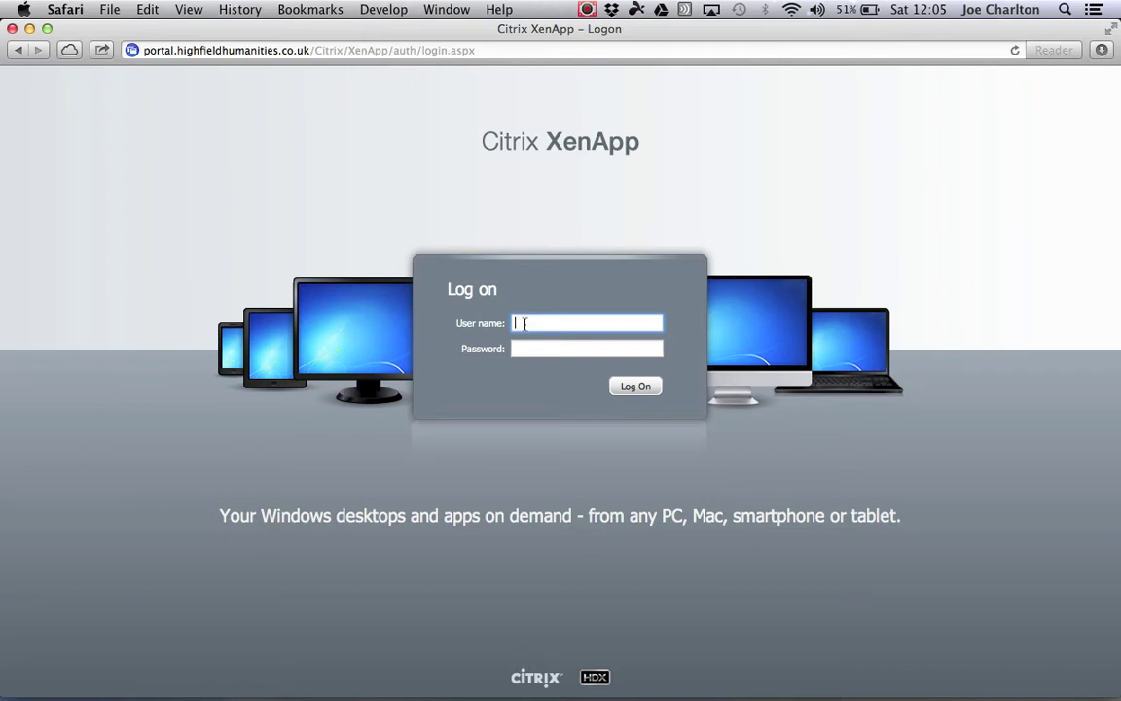
Sign in to Citrix XenApp with the user name and password, then launch Desktop - Full Screen.
key("Tab")
type("••")
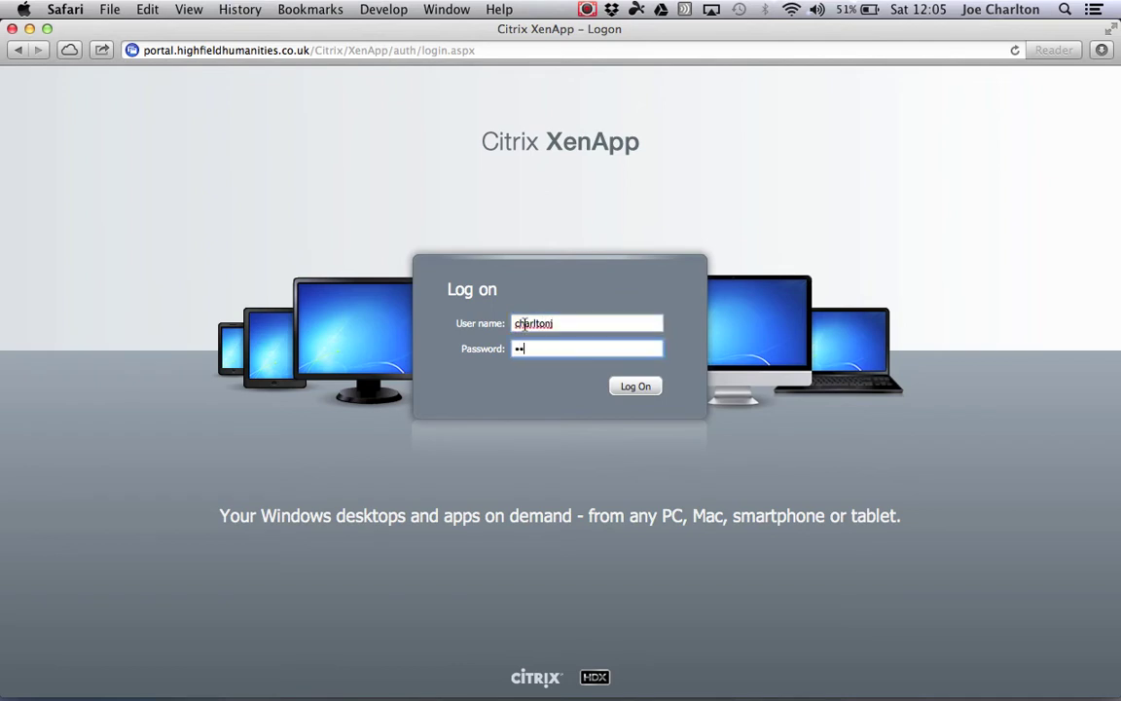
type("•••••••")
key("Return")
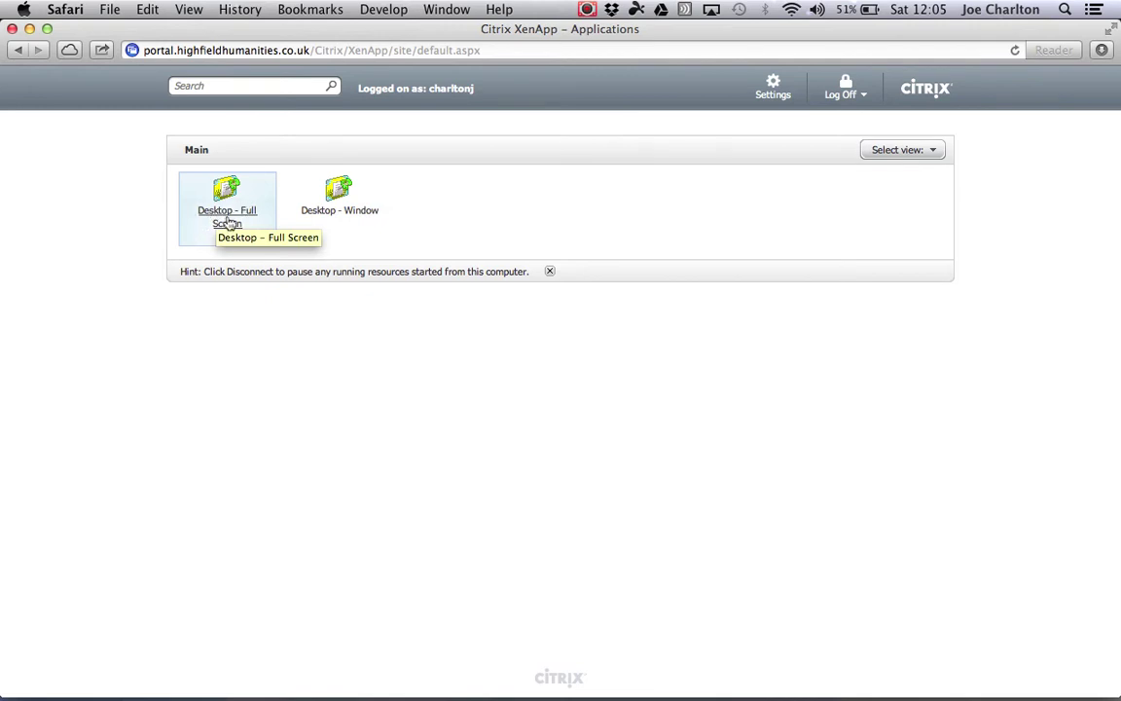
left_click(225, 222)
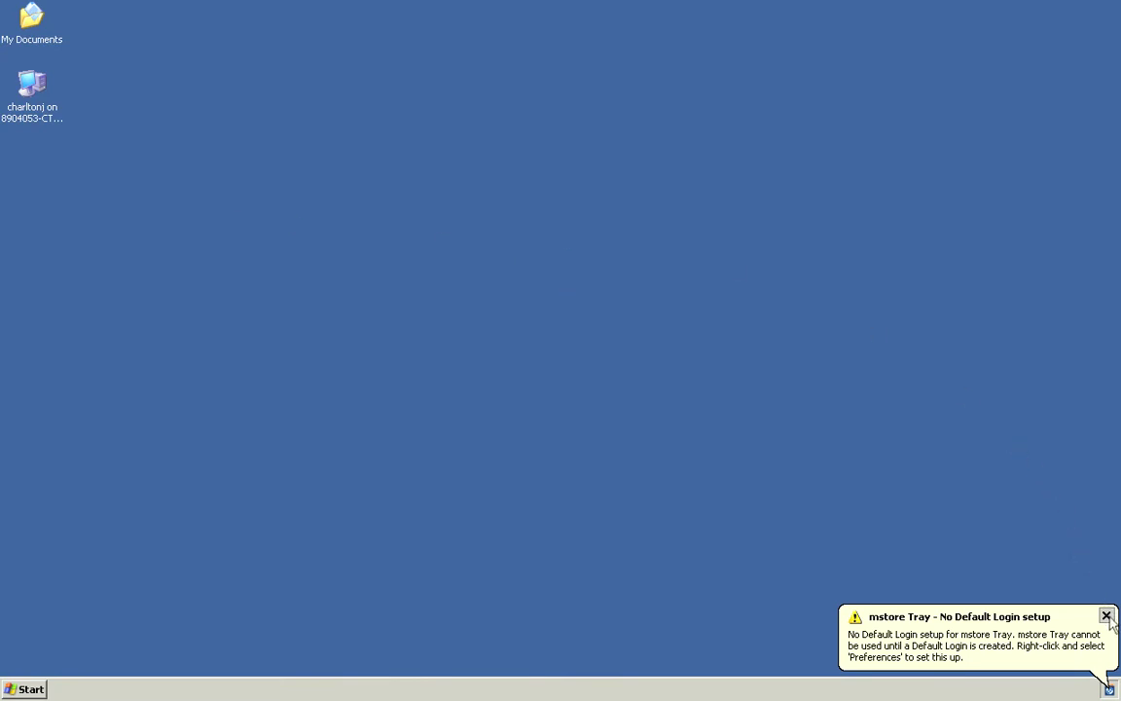
Dismiss the mstore Tray login warning balloon on the remote desktop.
left_click(1103, 681)
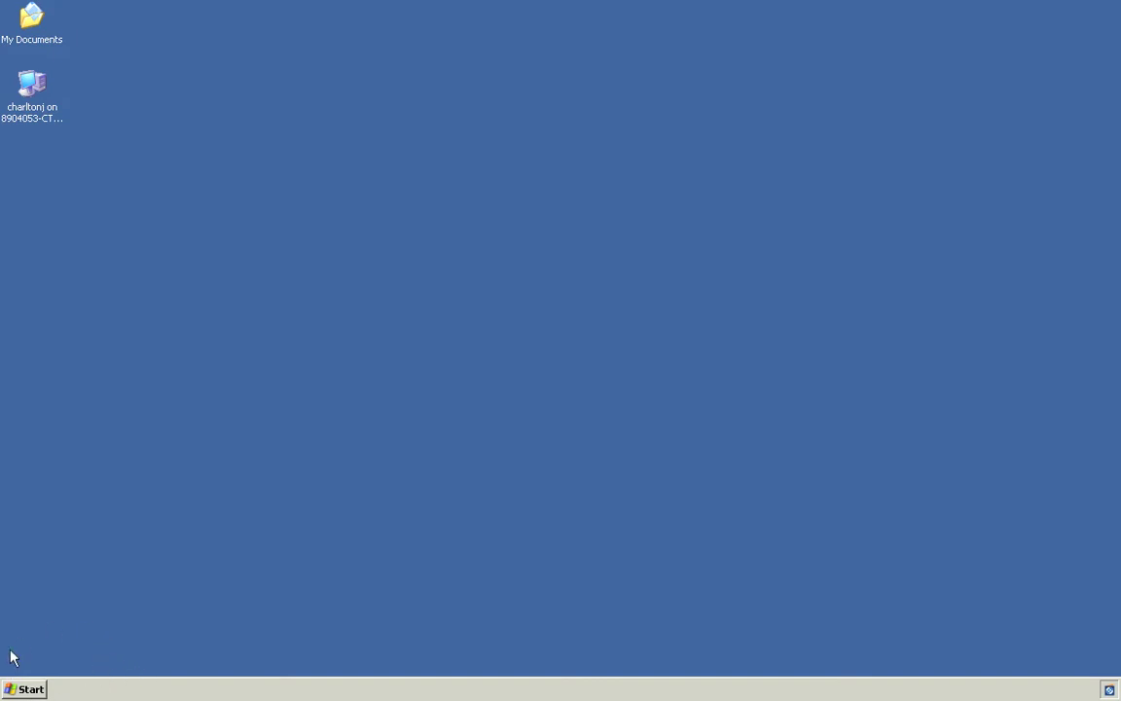
left_click(28, 689)
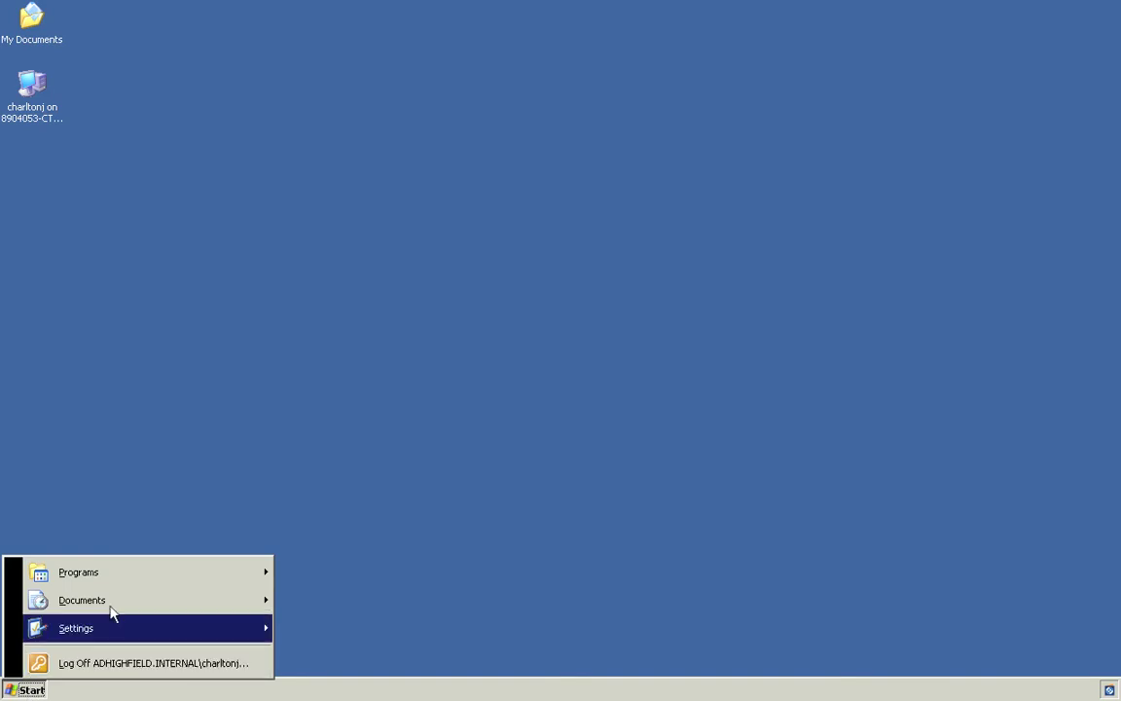
mouse_move(78, 572)
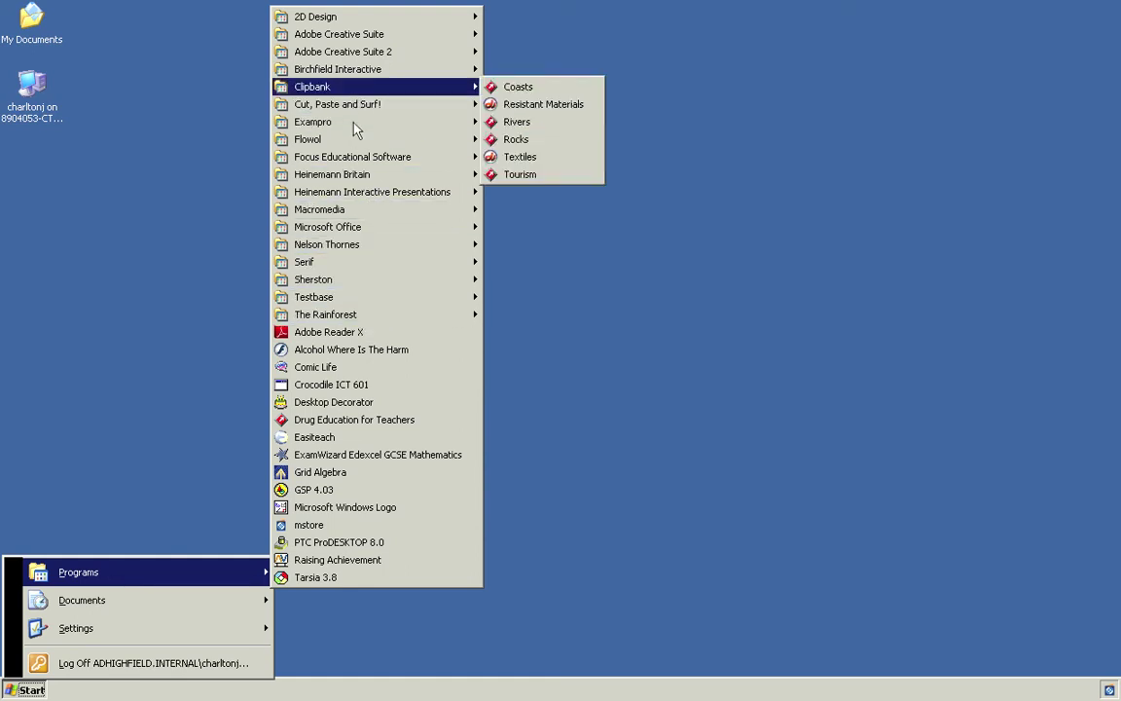
mouse_move(319, 209)
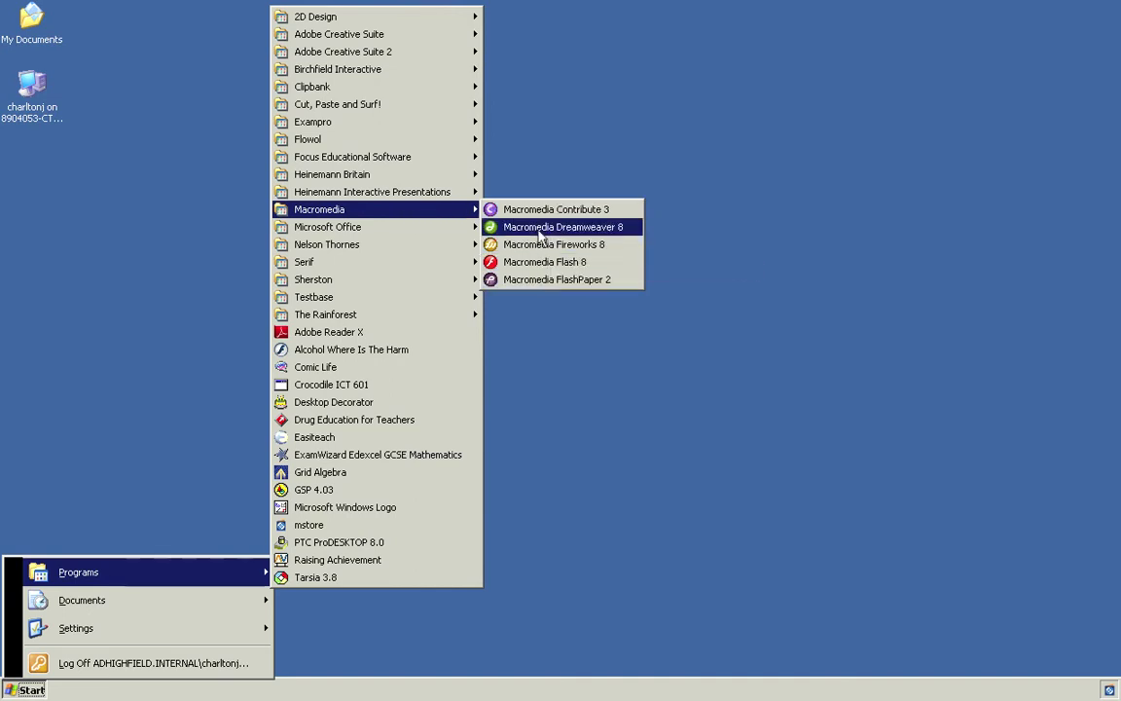
mouse_move(313, 297)
left_click(166, 331)
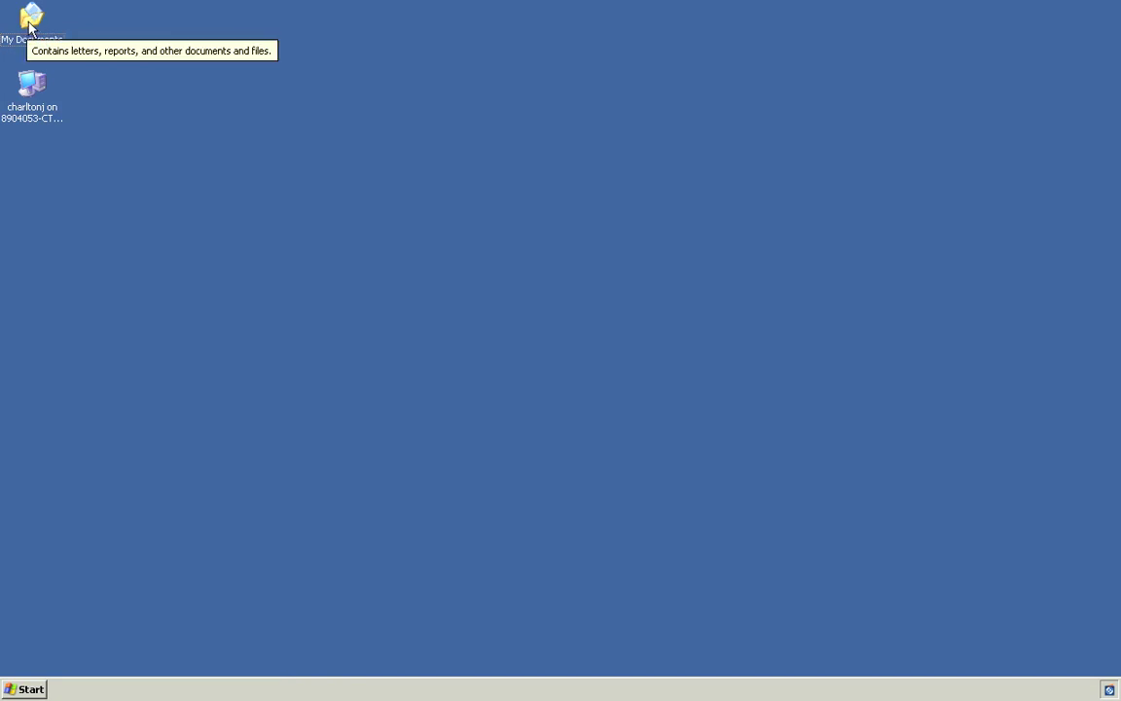
Open My Computer and then the N: network drive to view its contents.
double_click(32, 88)
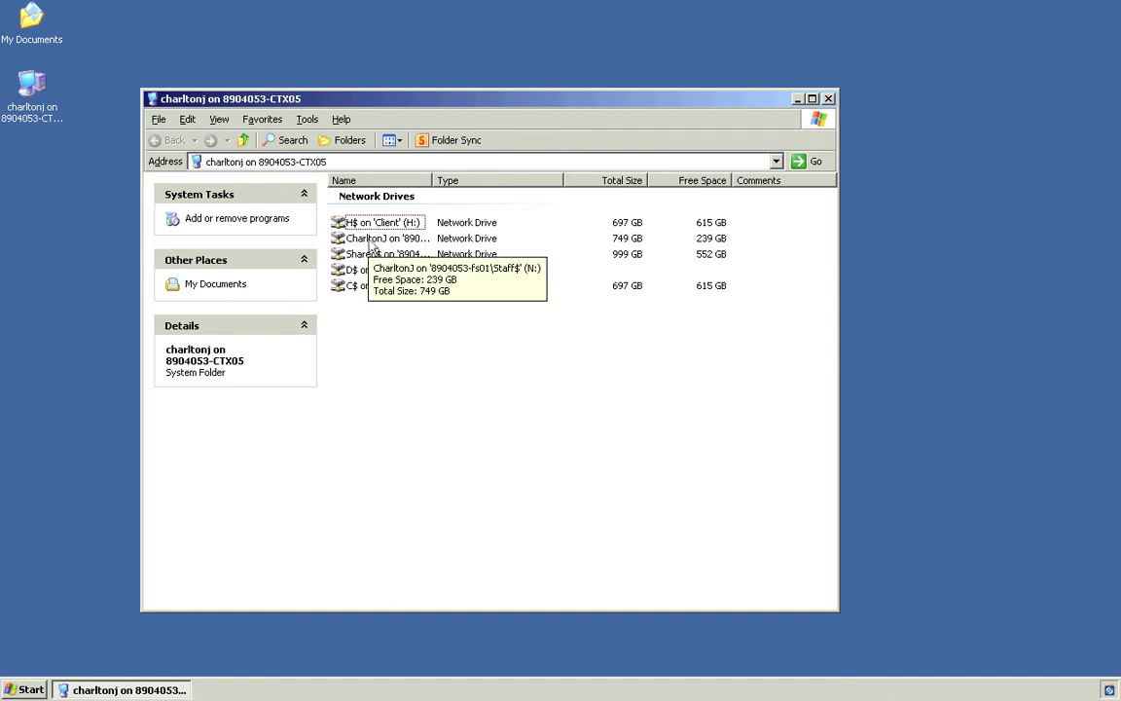
double_click(371, 239)
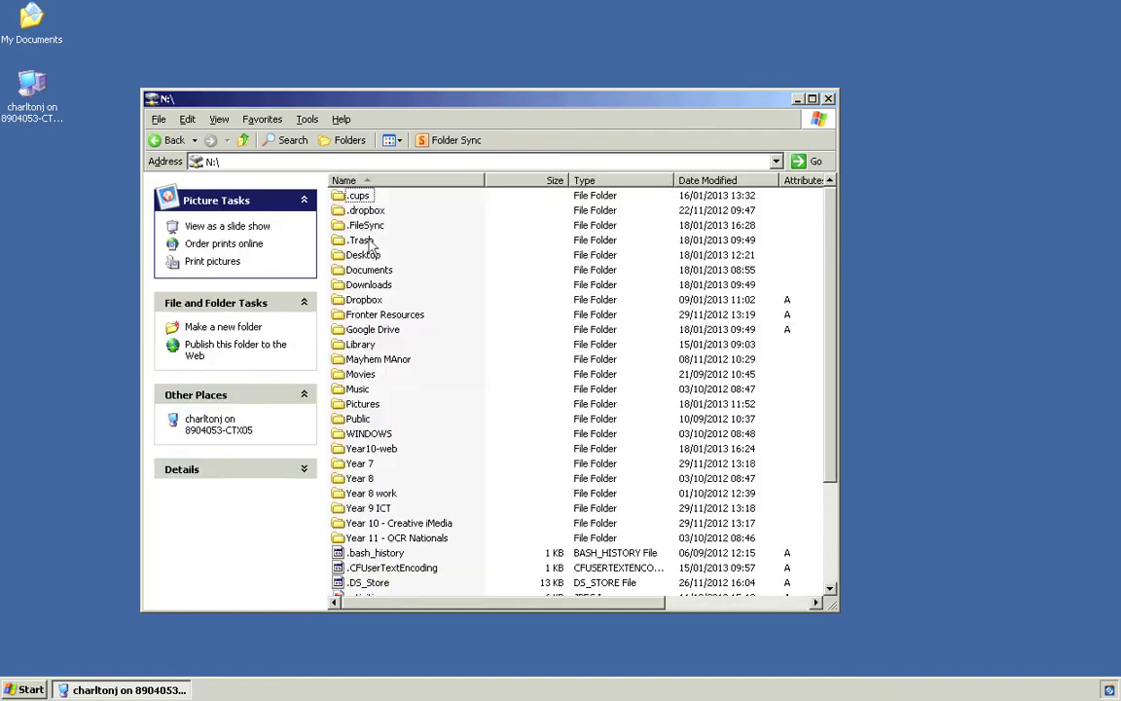
scroll(465, 378, "down", 3)
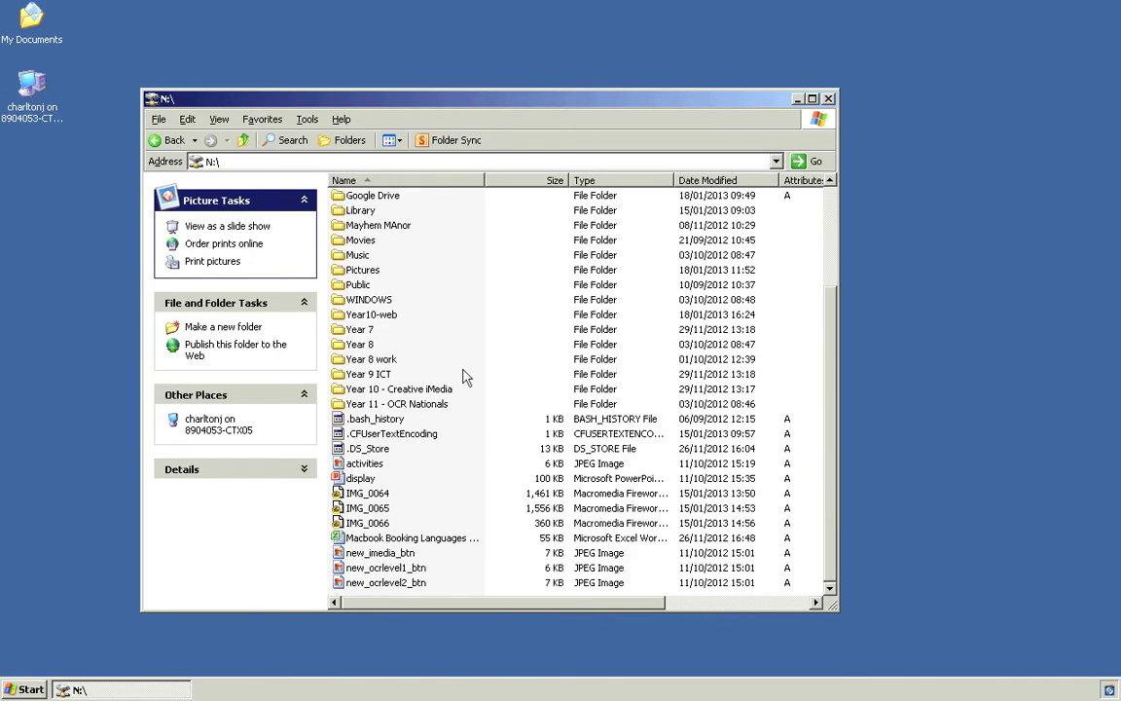
scroll(465, 377, "up", 3)
scroll(466, 377, "down", 3)
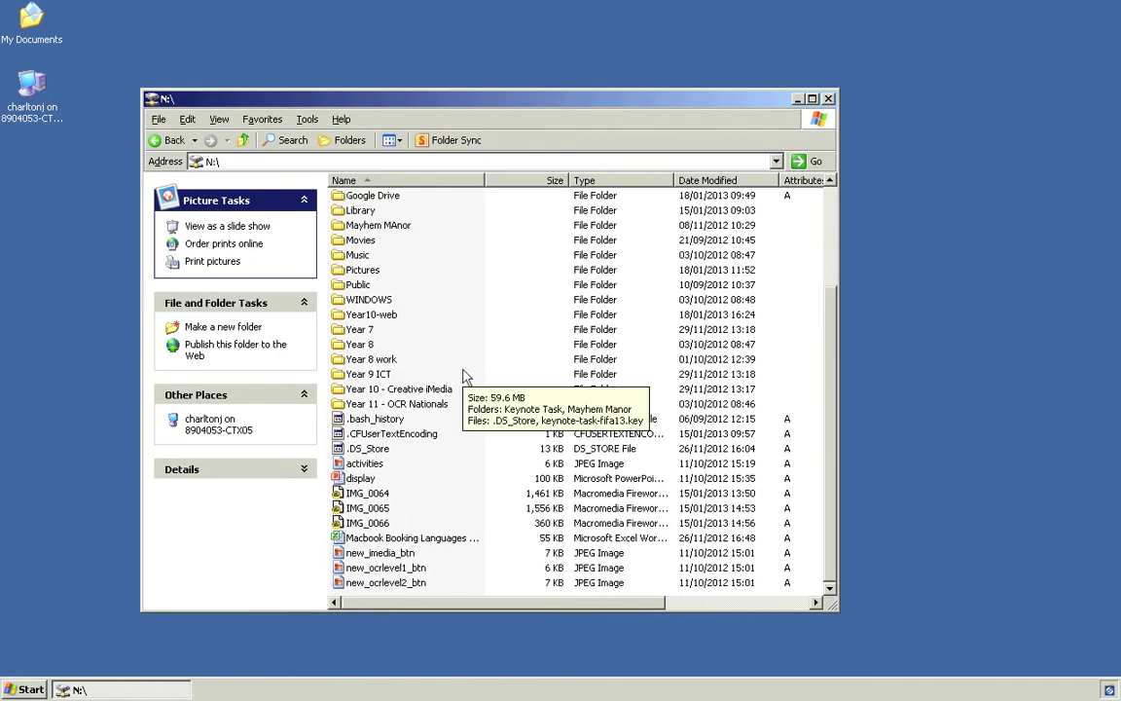
scroll(465, 378, "up", 3)
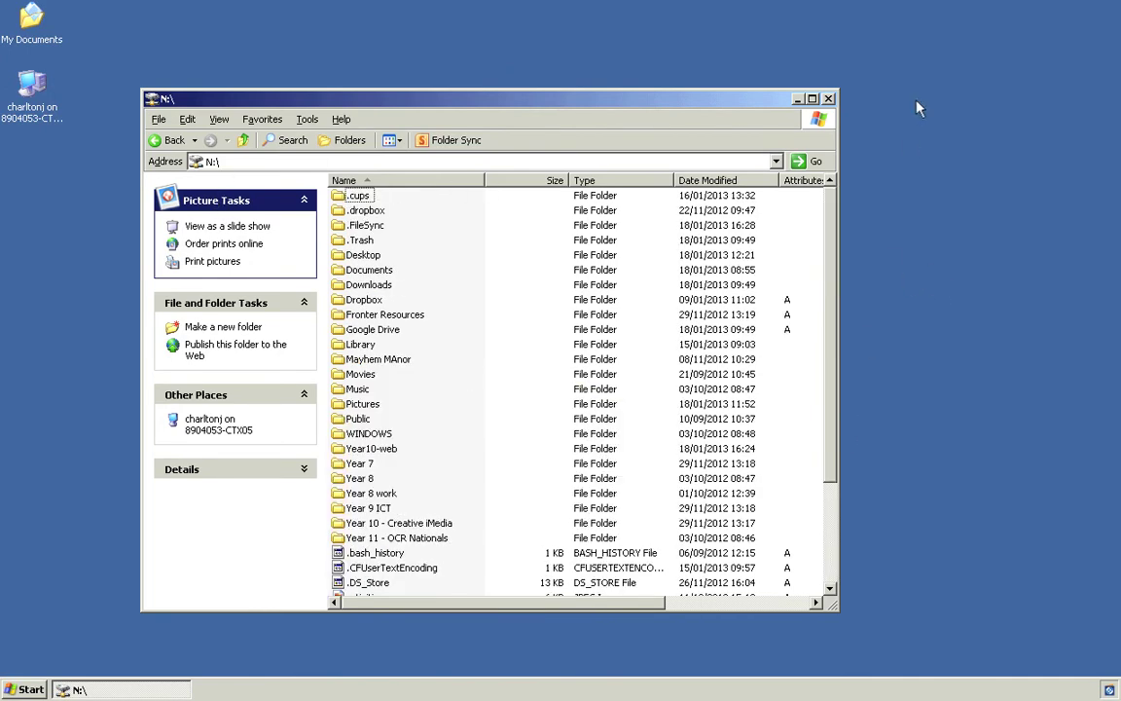
Enlarge the Explorer window and open the Year 10 - Creative iMedia folder.
left_click_drag(836, 91, 1051, 1)
scroll(452, 340, "down", 1)
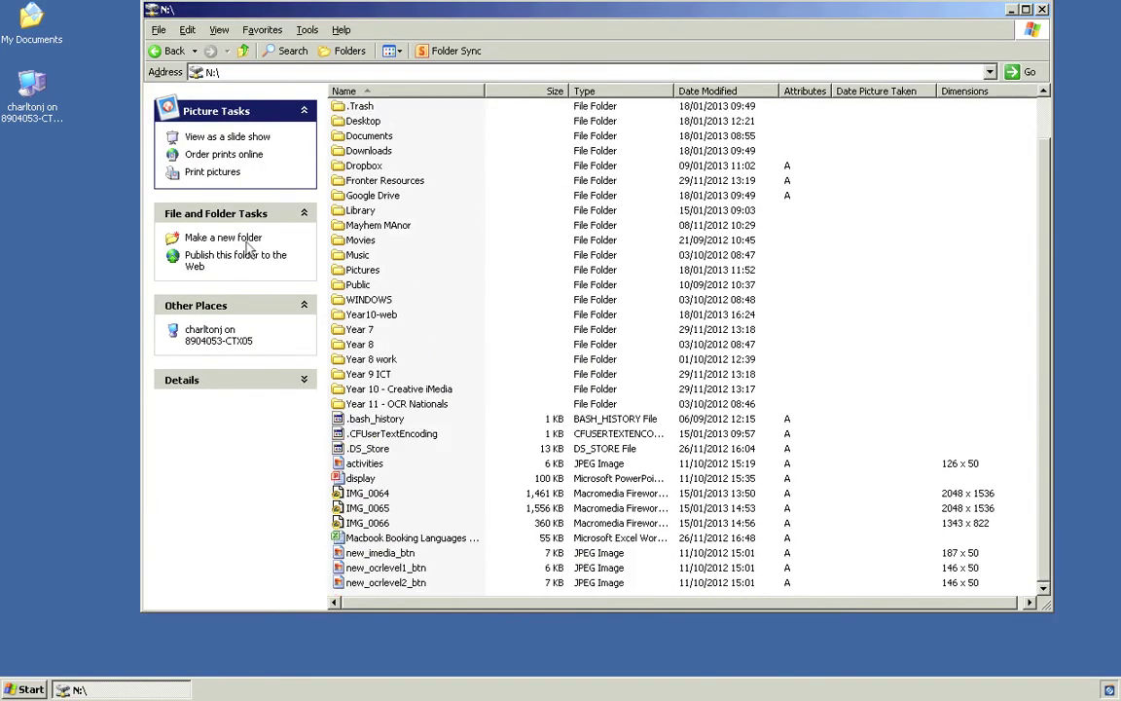
scroll(458, 399, "up", 1)
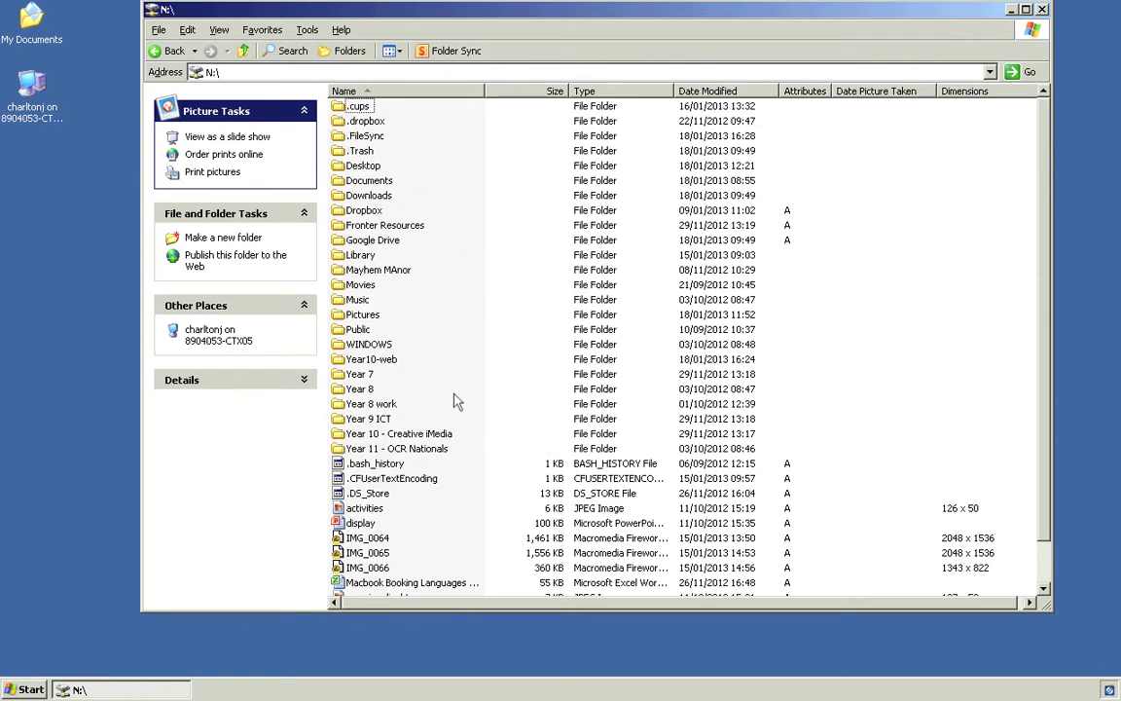
double_click(360, 435)
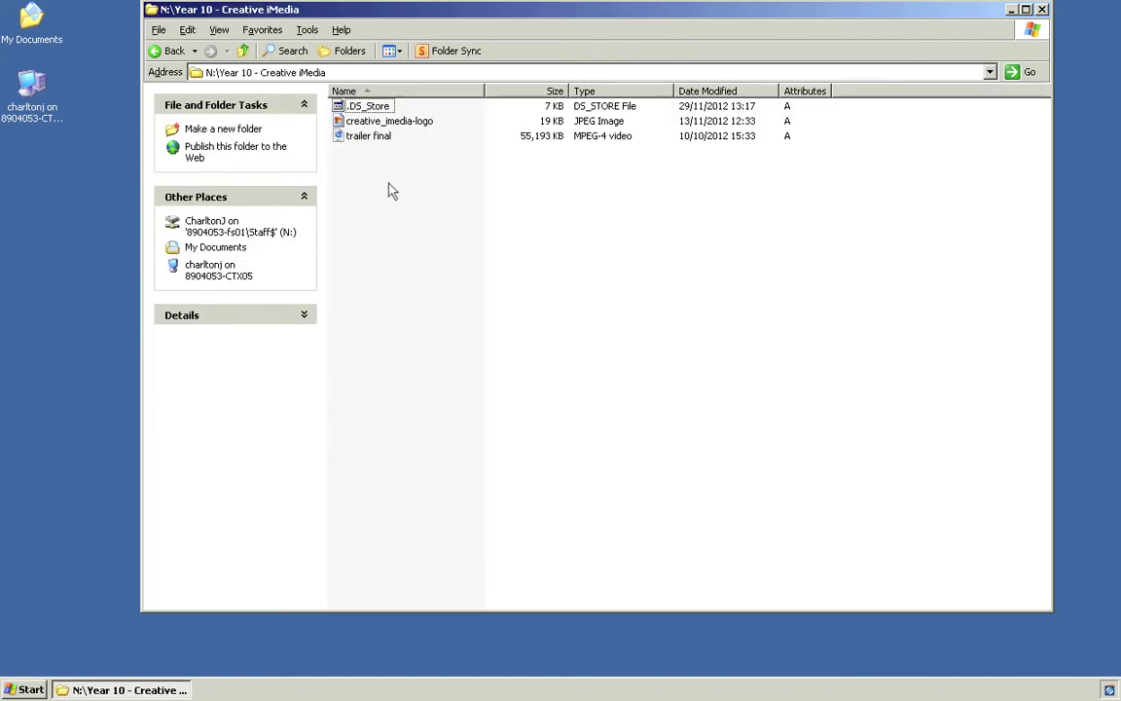
Create a new folder named Unit 211 and open it.
left_click(226, 131)
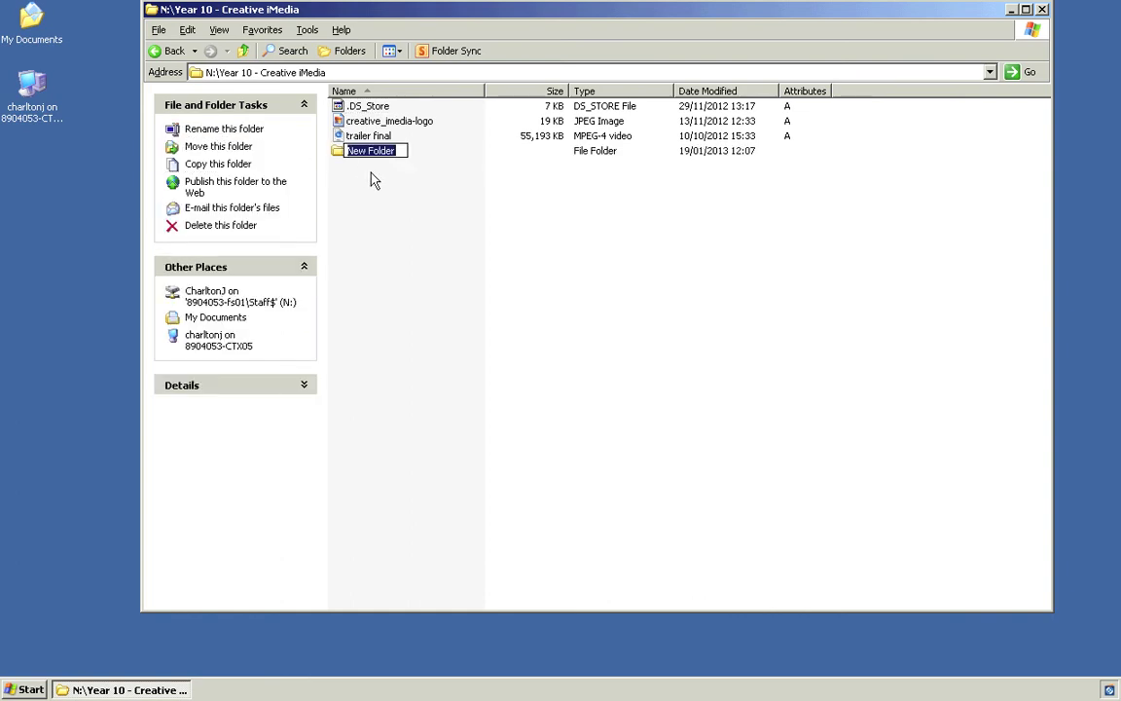
type("Unit 2")
left_click(400, 237)
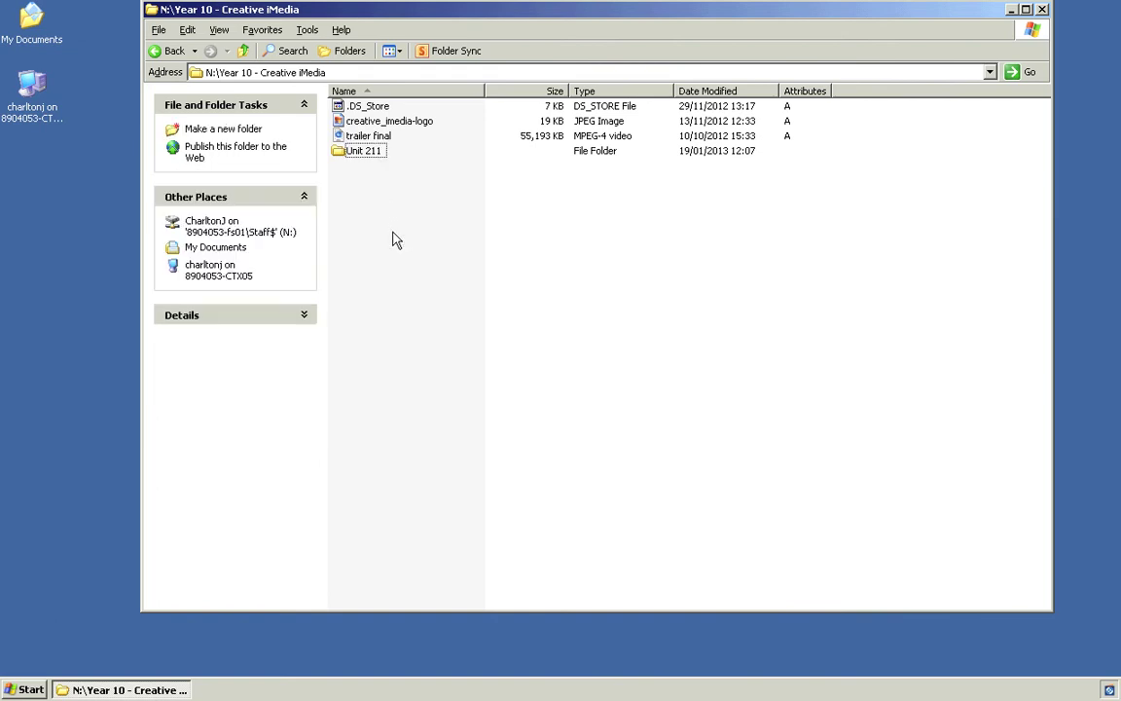
double_click(340, 153)
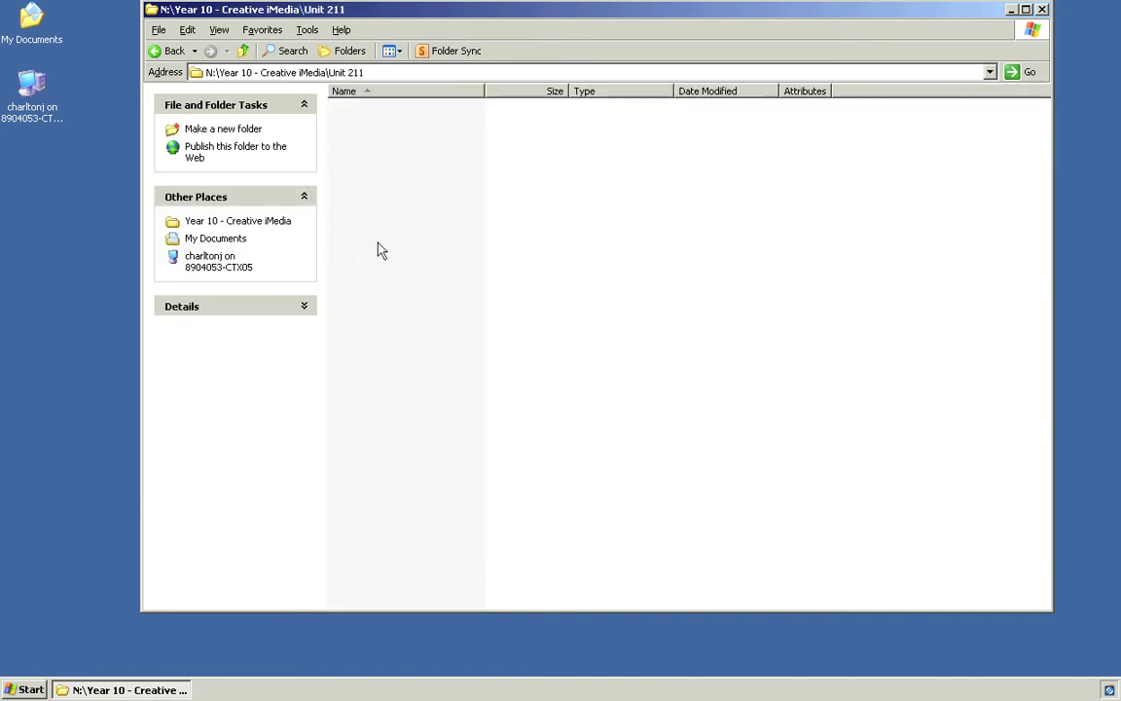
Create a new folder named website inside Unit 211.
left_click(233, 138)
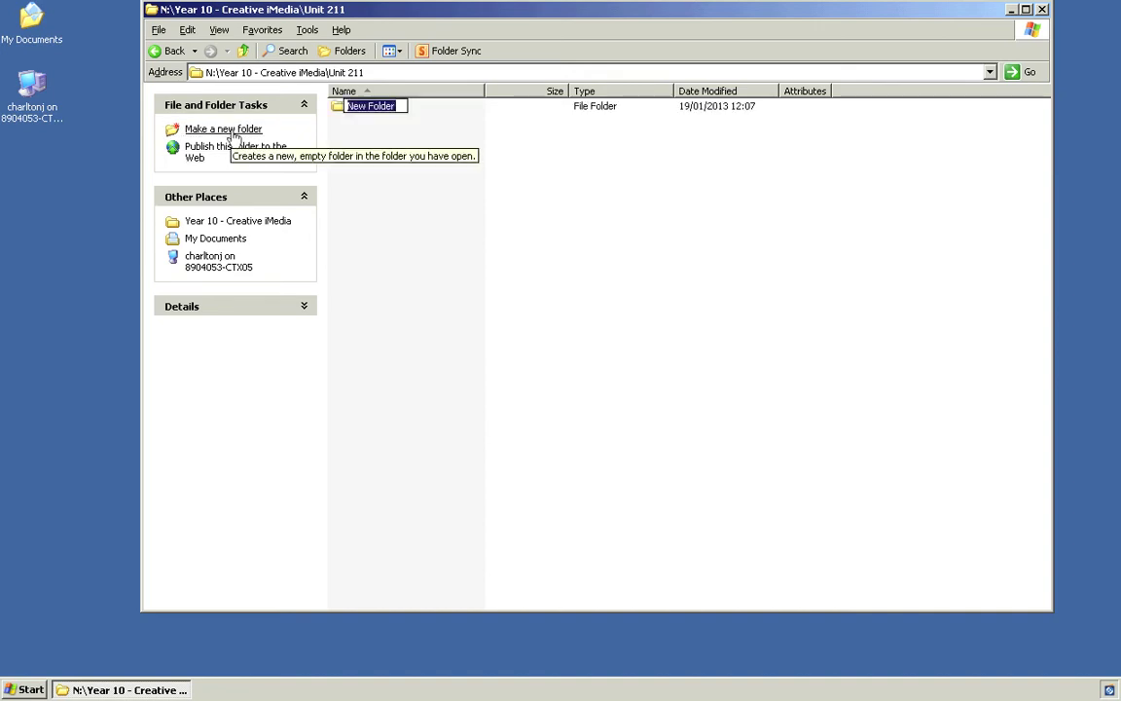
type("web")
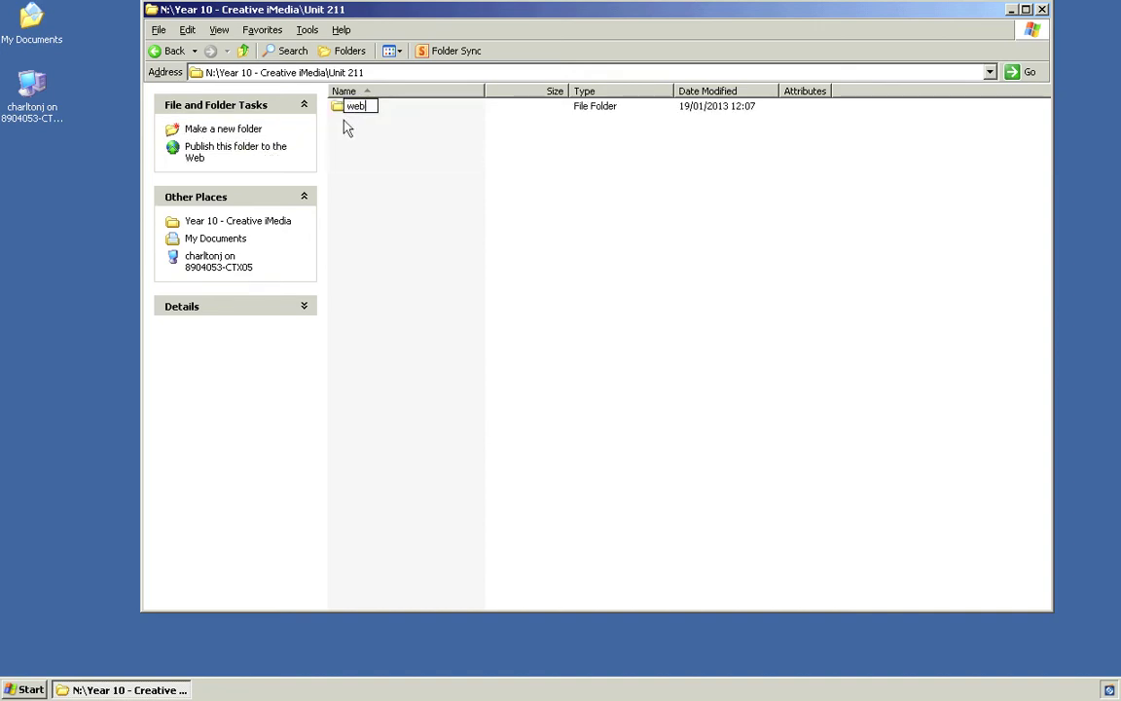
type("site")
left_click(382, 195)
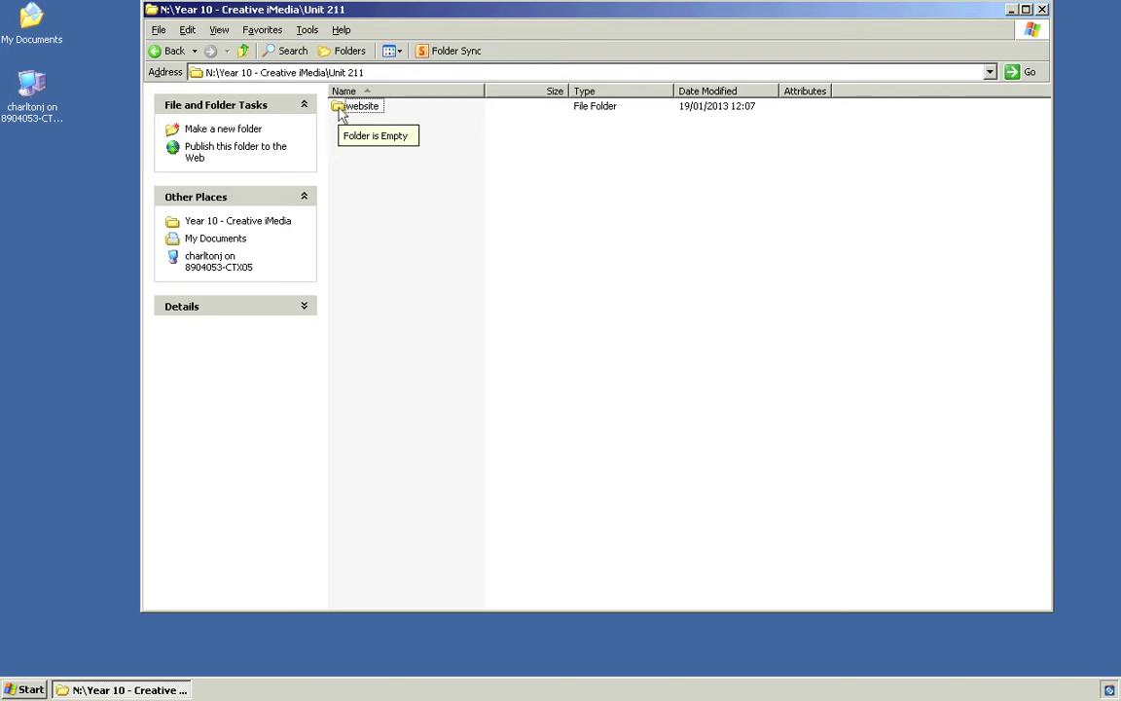
Open the website folder and create an images folder inside it.
double_click(341, 109)
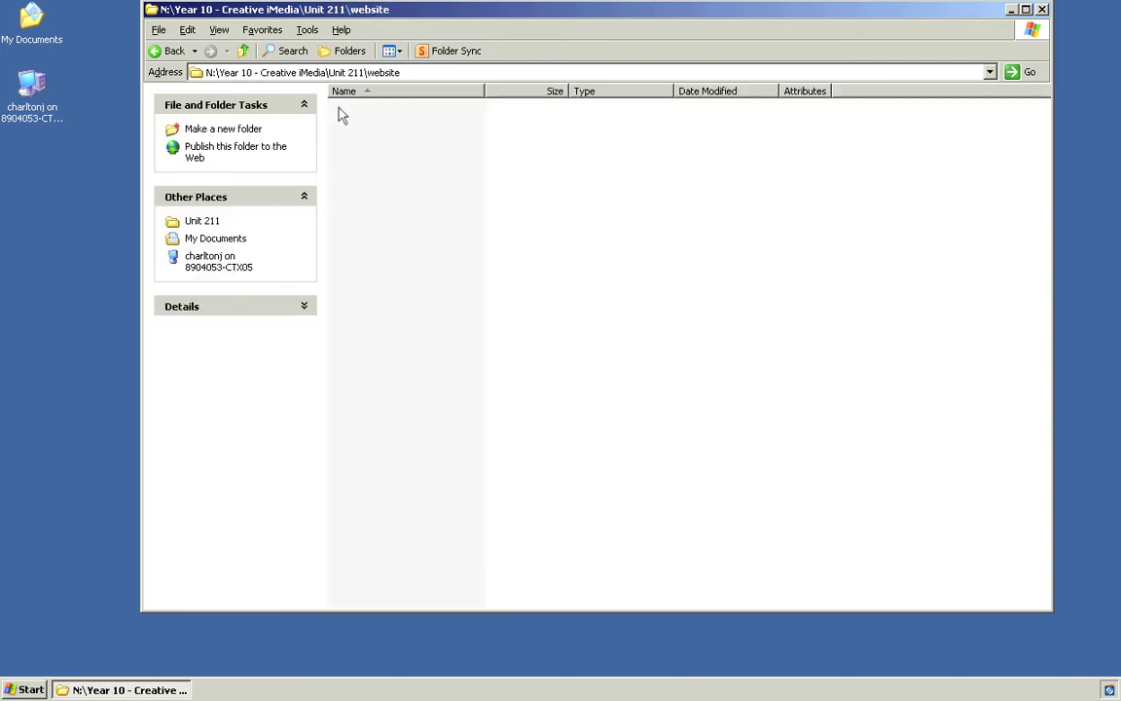
left_click(230, 133)
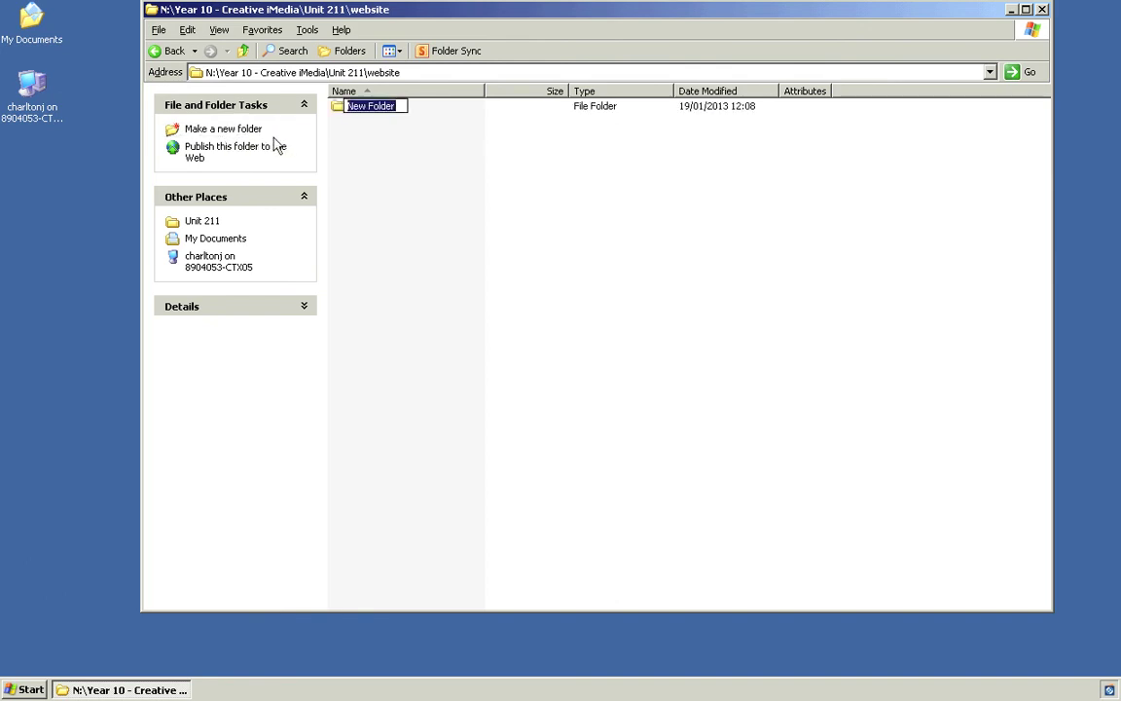
type("images")
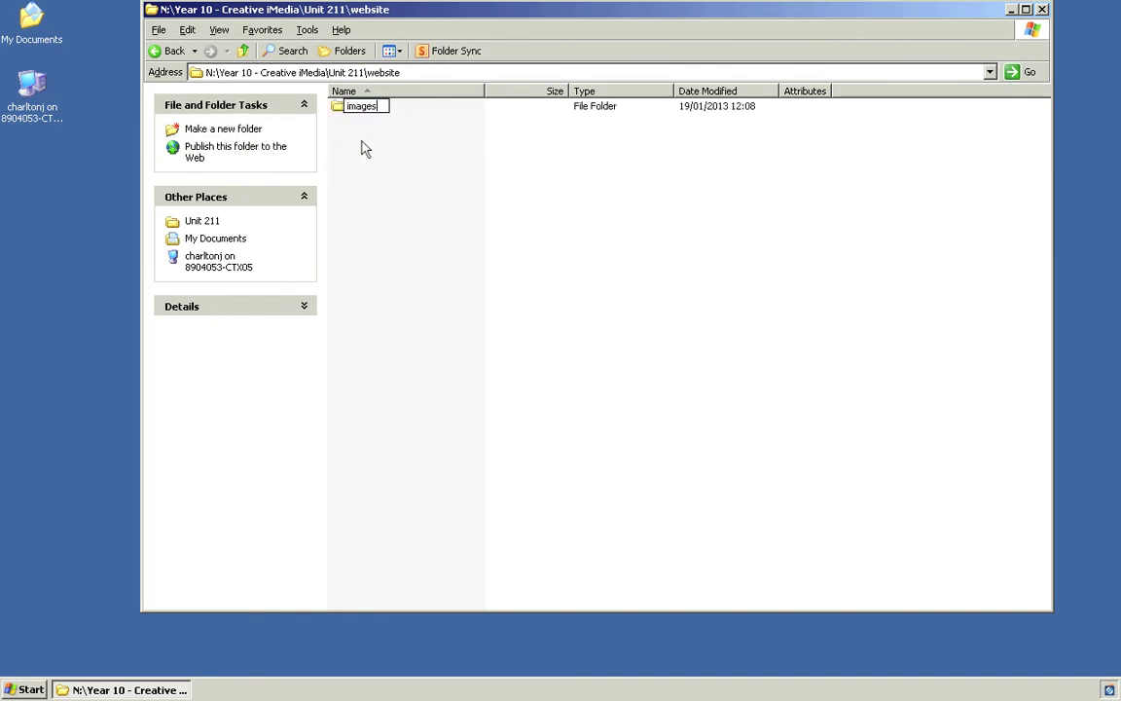
left_click(367, 175)
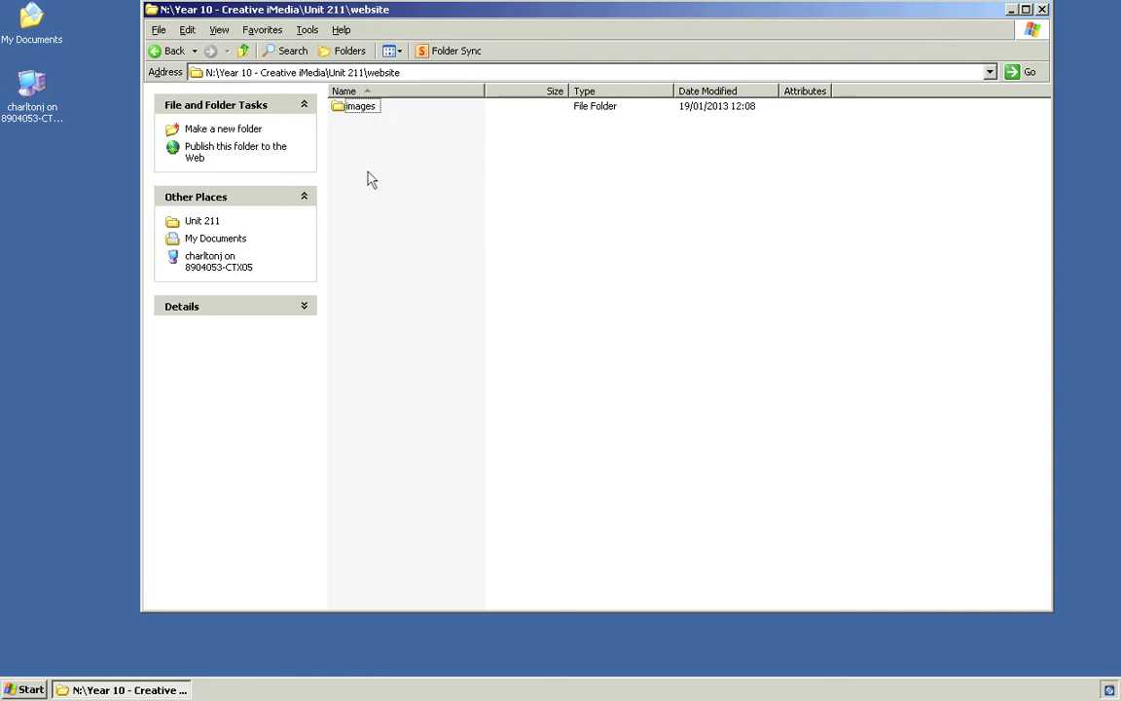
Go back to Year 10 - Creative iMedia and close the Explorer window.
left_click(160, 53)
left_click(158, 50)
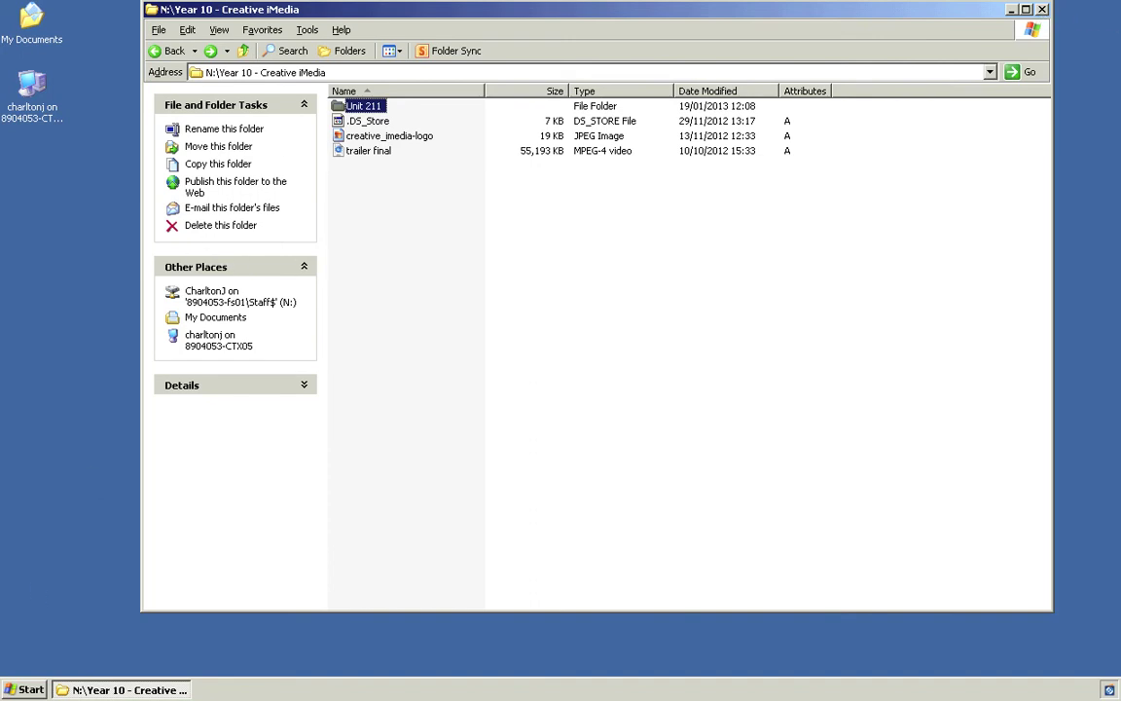
left_click(1042, 9)
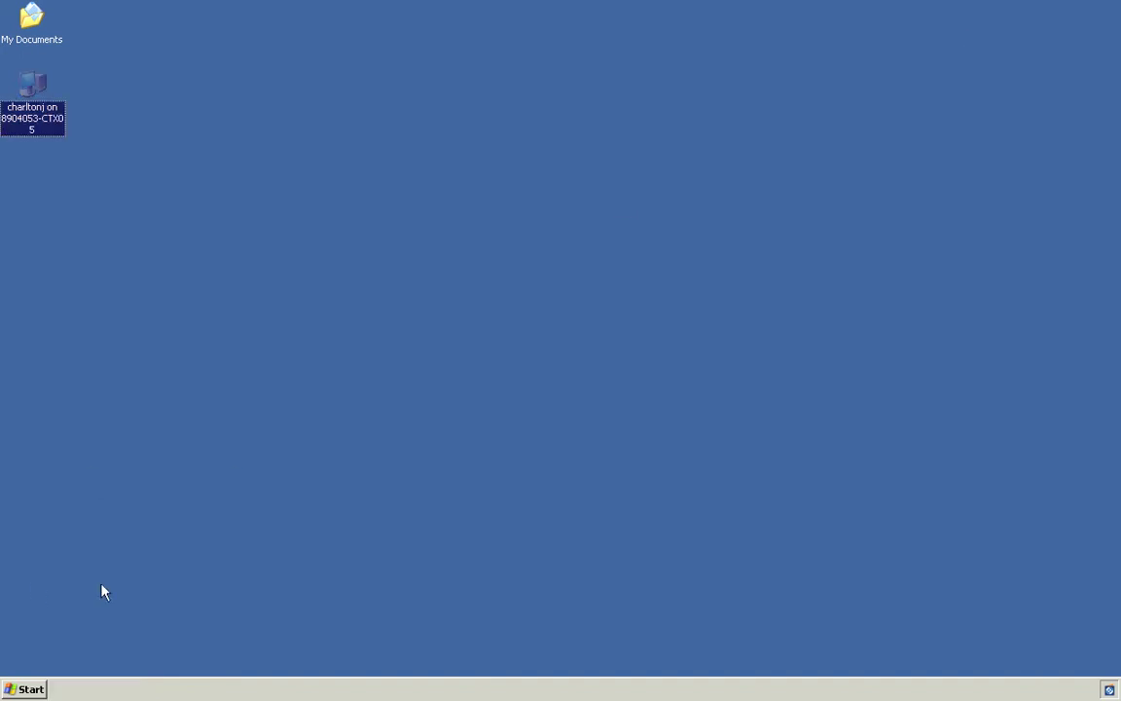
left_click(29, 689)
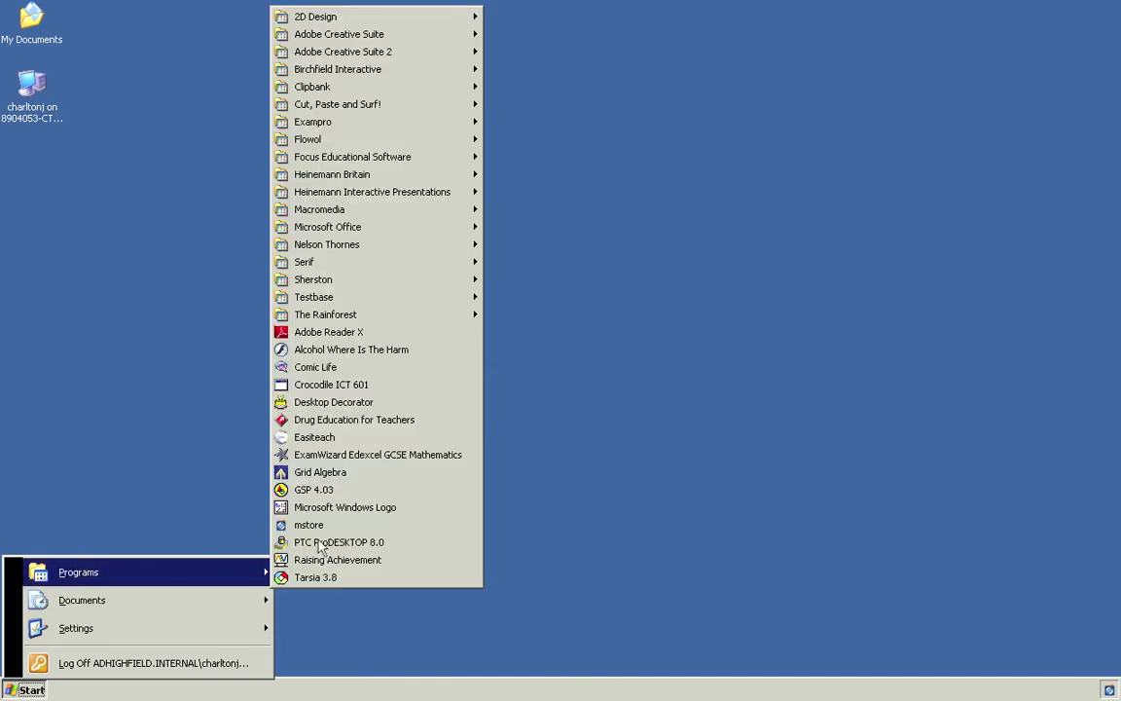
mouse_move(78, 572)
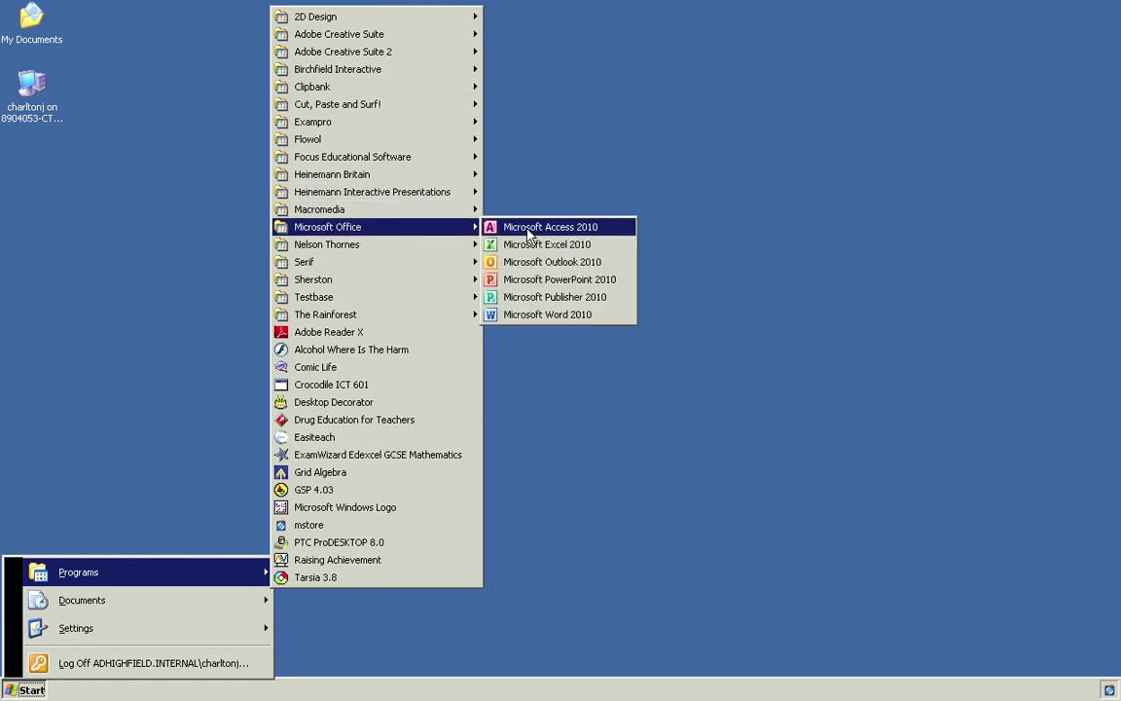
mouse_move(314, 296)
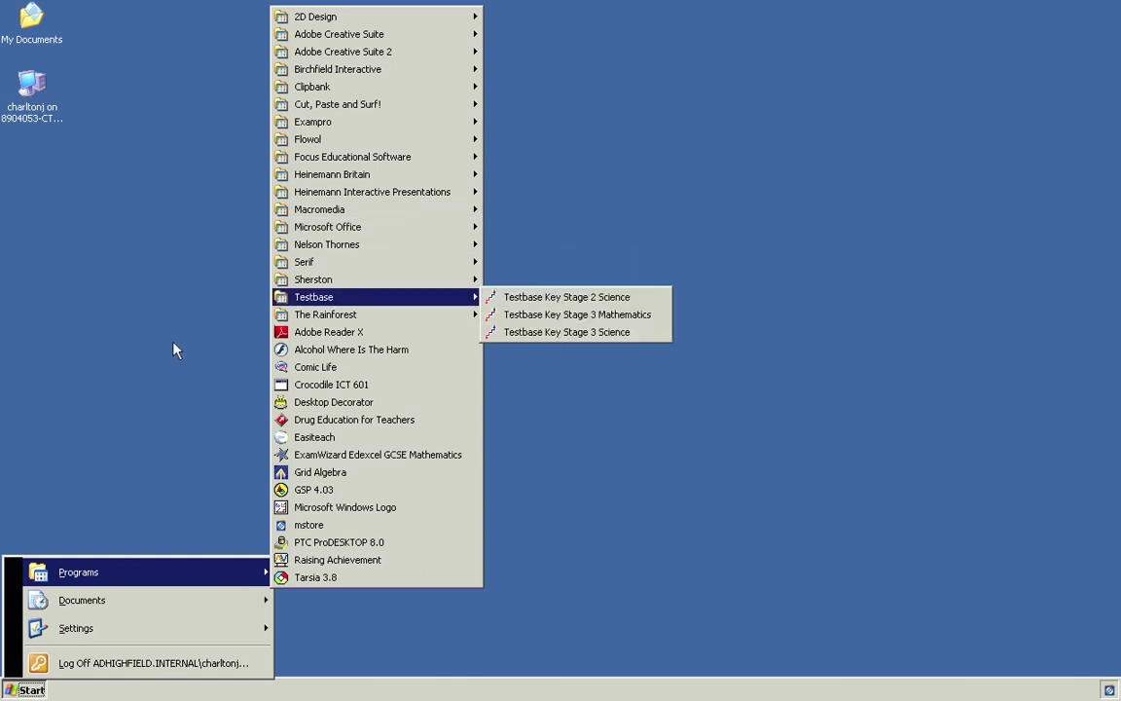
left_click(75, 161)
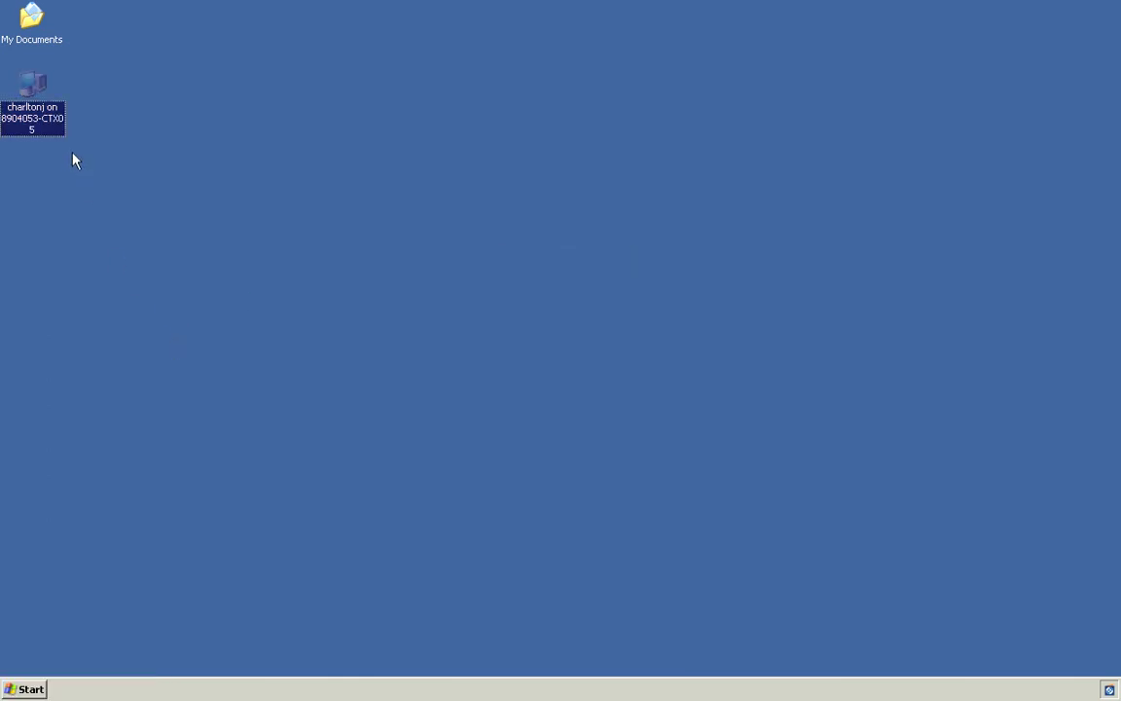
double_click(32, 88)
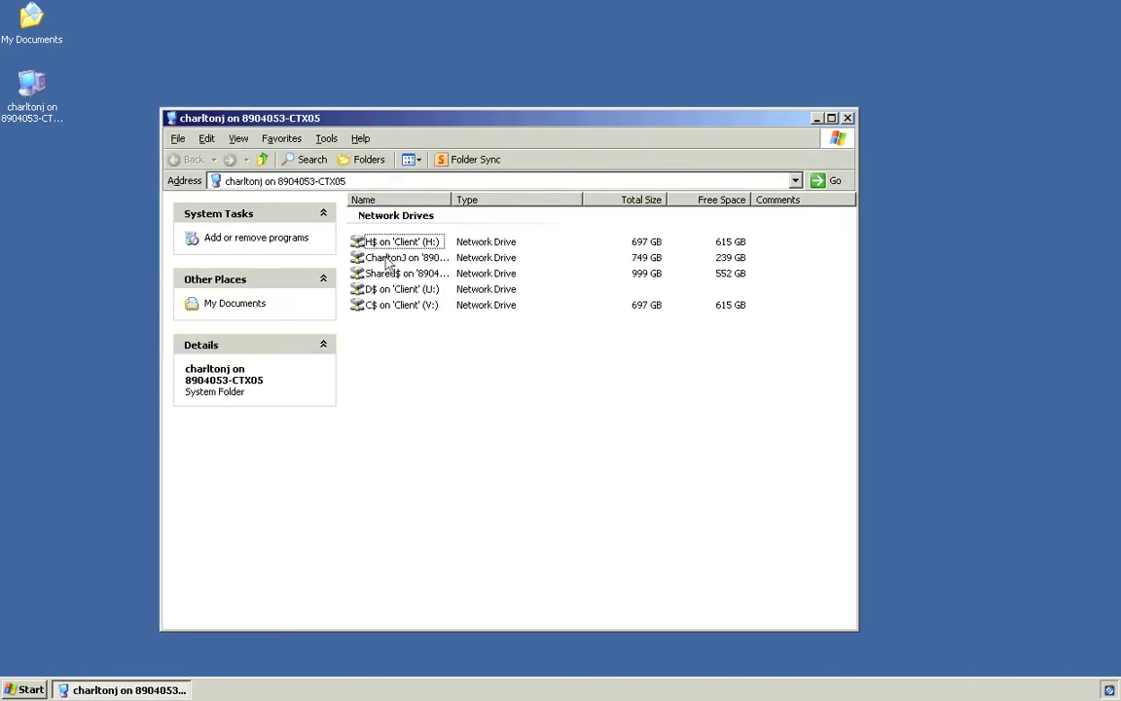
double_click(387, 258)
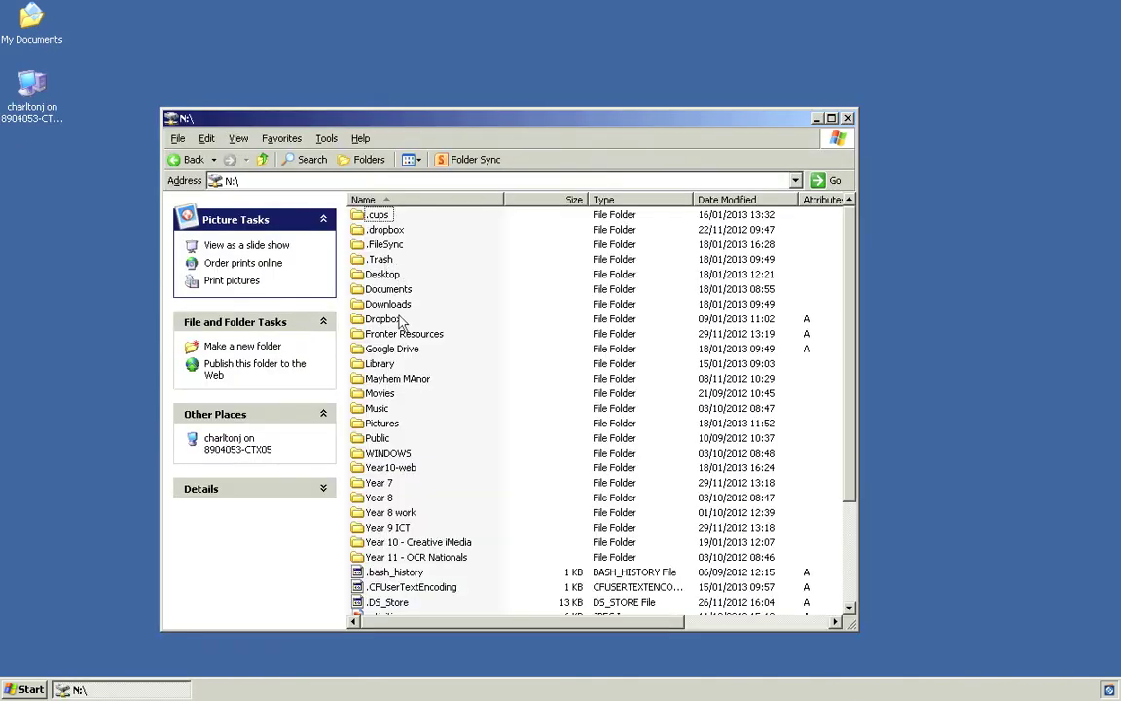
scroll(399, 433, "down", 3)
scroll(401, 428, "up", 2)
scroll(402, 424, "up", 1)
scroll(443, 431, "down", 3)
double_click(385, 417)
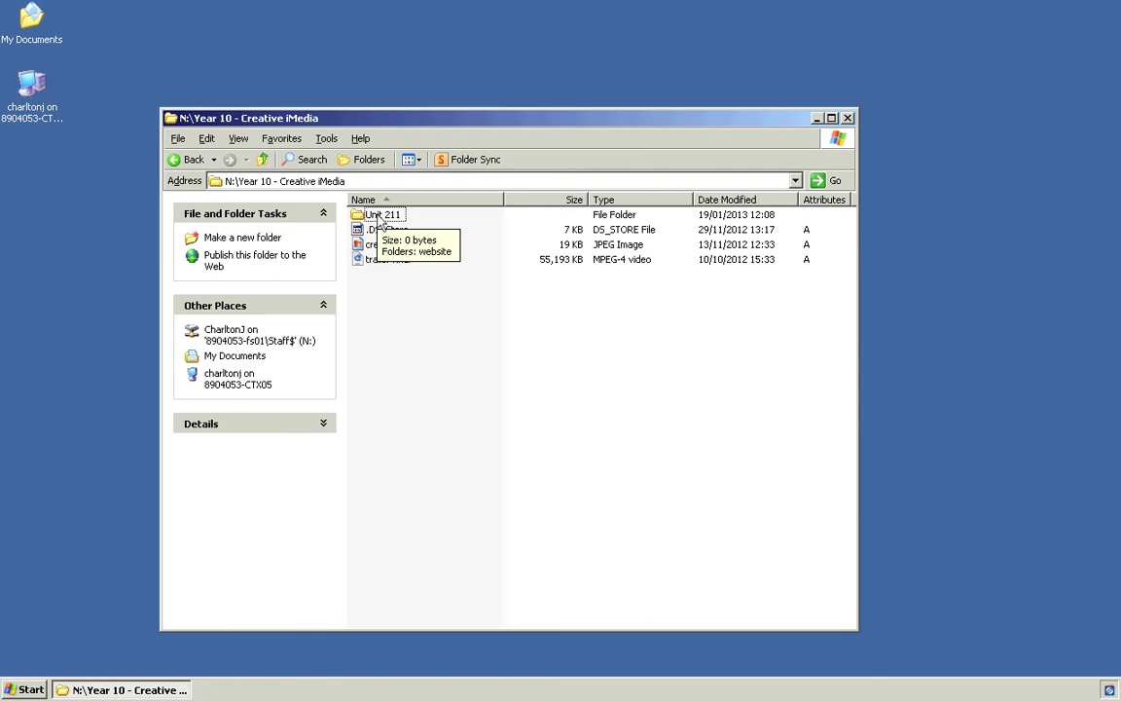
double_click(378, 216)
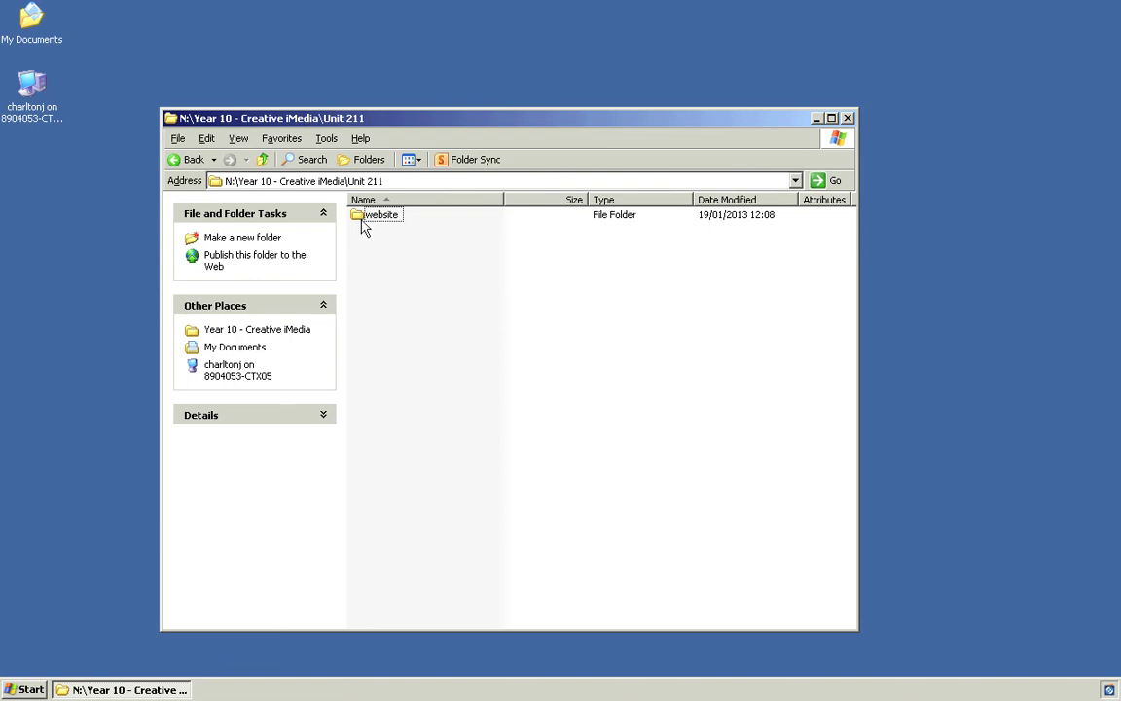
double_click(363, 221)
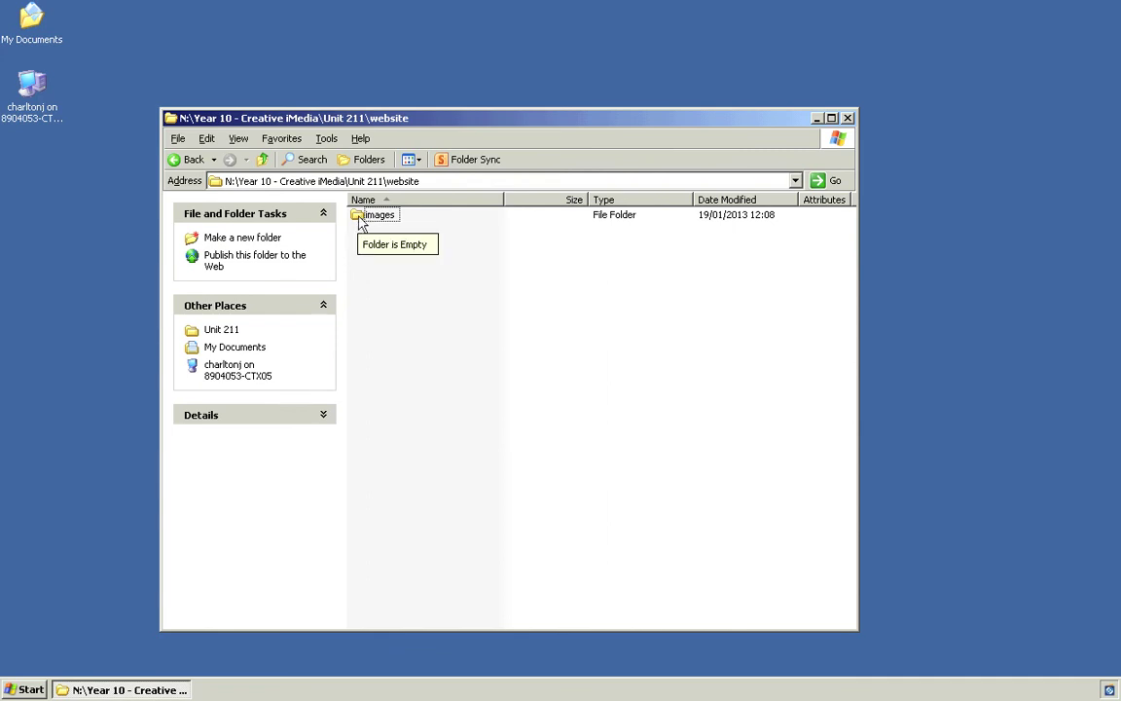
left_click(848, 119)
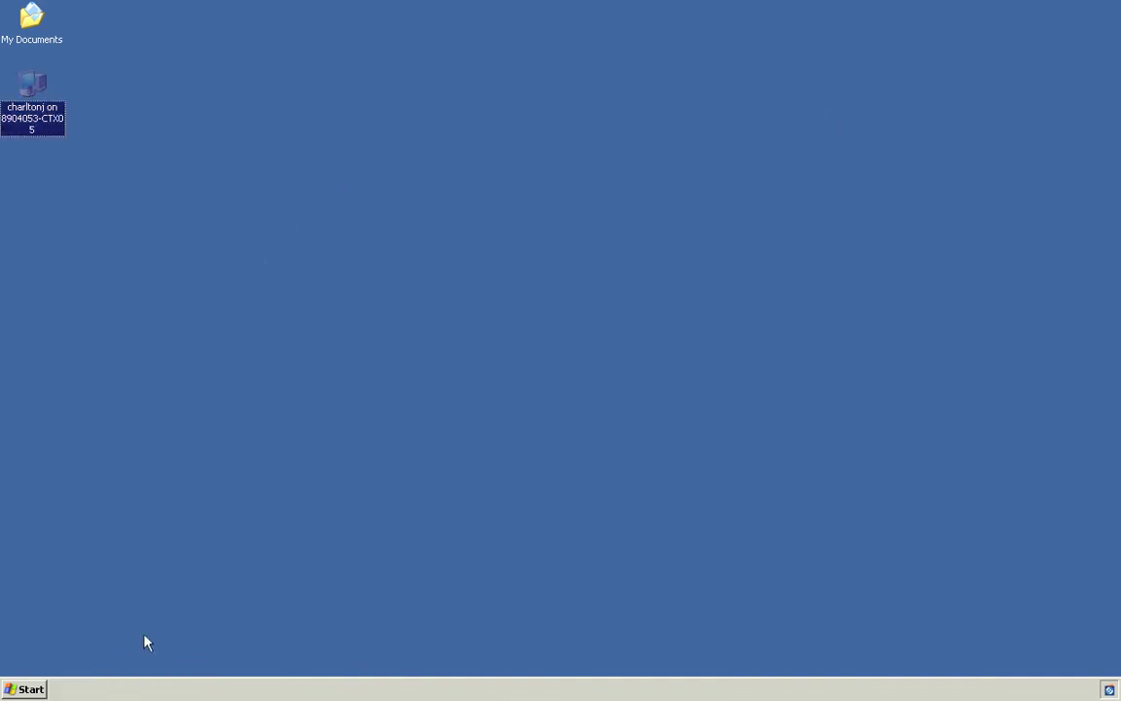
Log off the remote Windows session from the Start menu and confirm.
left_click(32, 689)
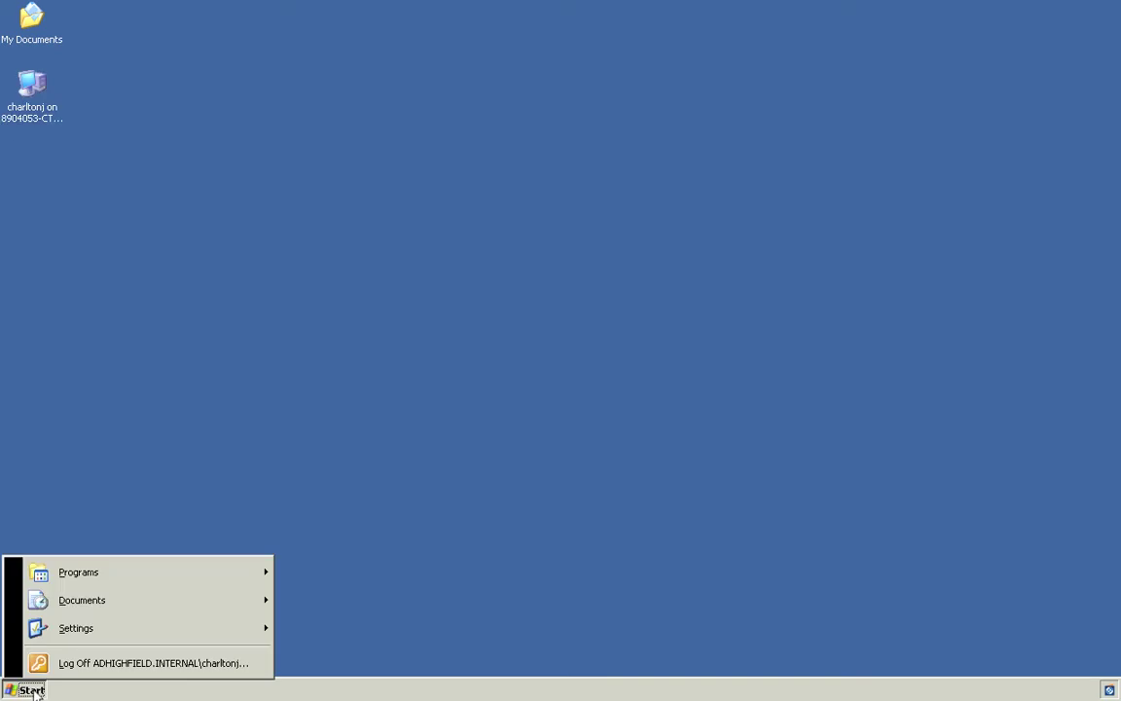
left_click(83, 662)
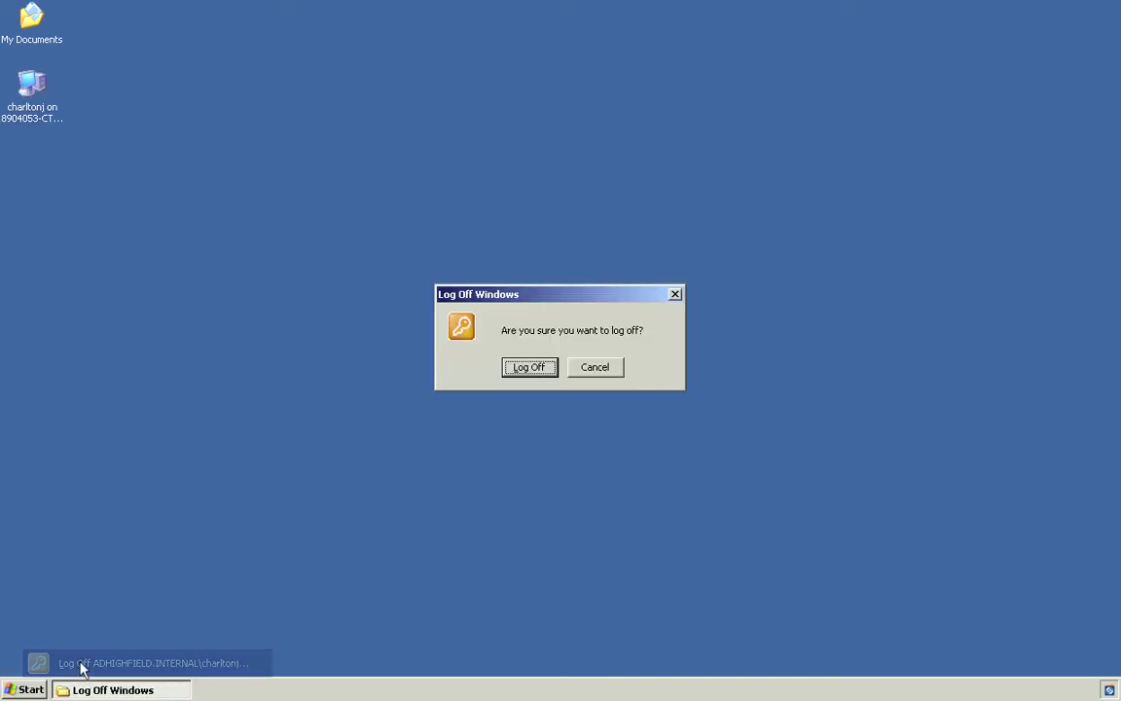
left_click(529, 367)
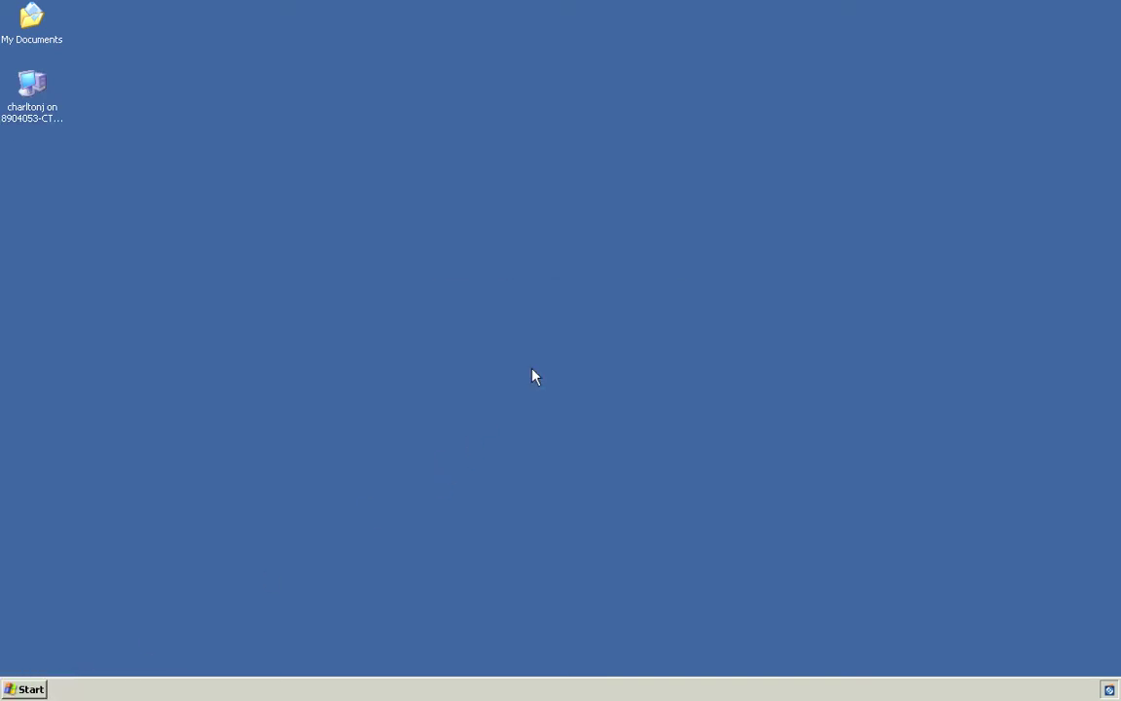